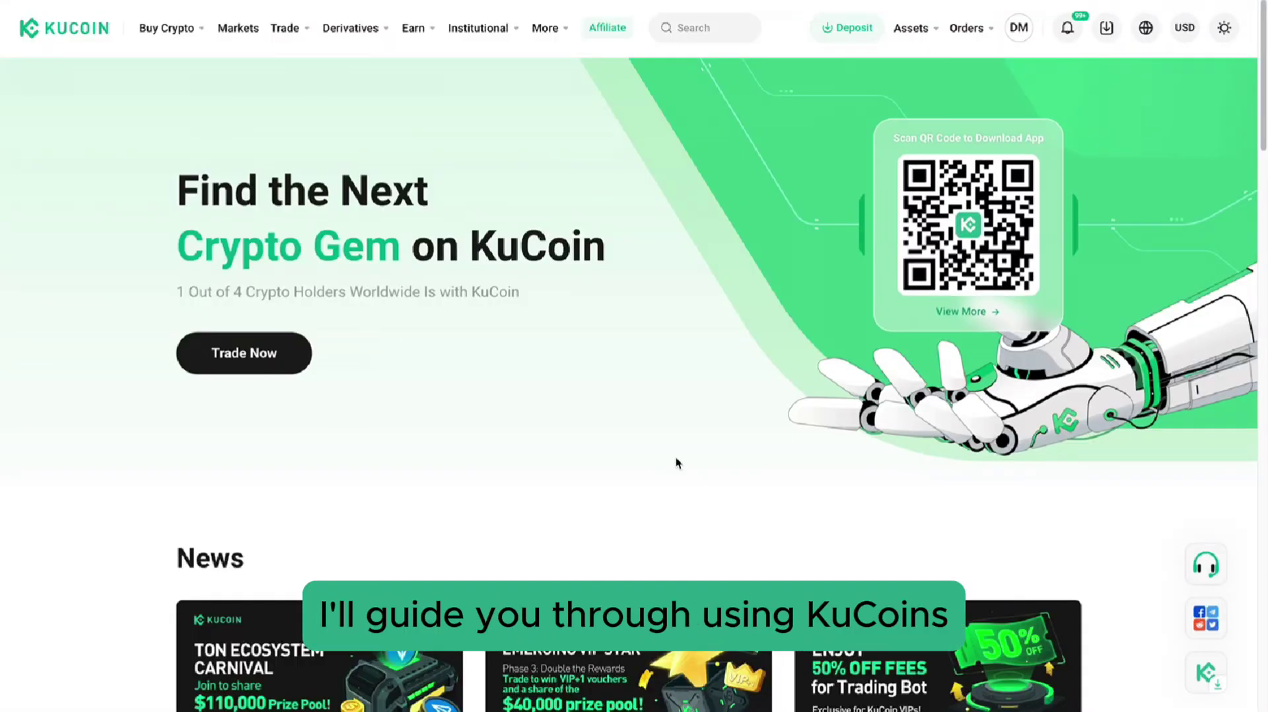
From the KuCoin homepage, open the Spot Grid bot via the Trade > Trading Bot menu.
scroll(675, 457, down, 10)
scroll(676, 457, down, 15)
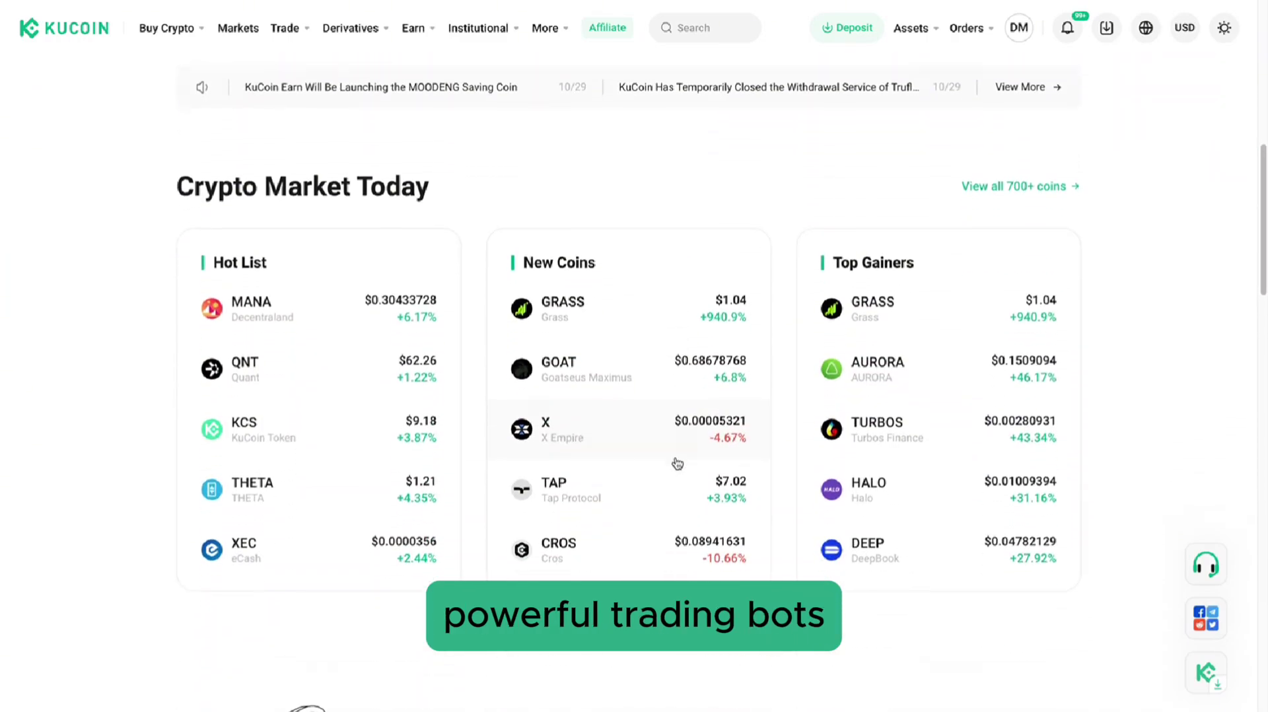
scroll(676, 457, down, 15)
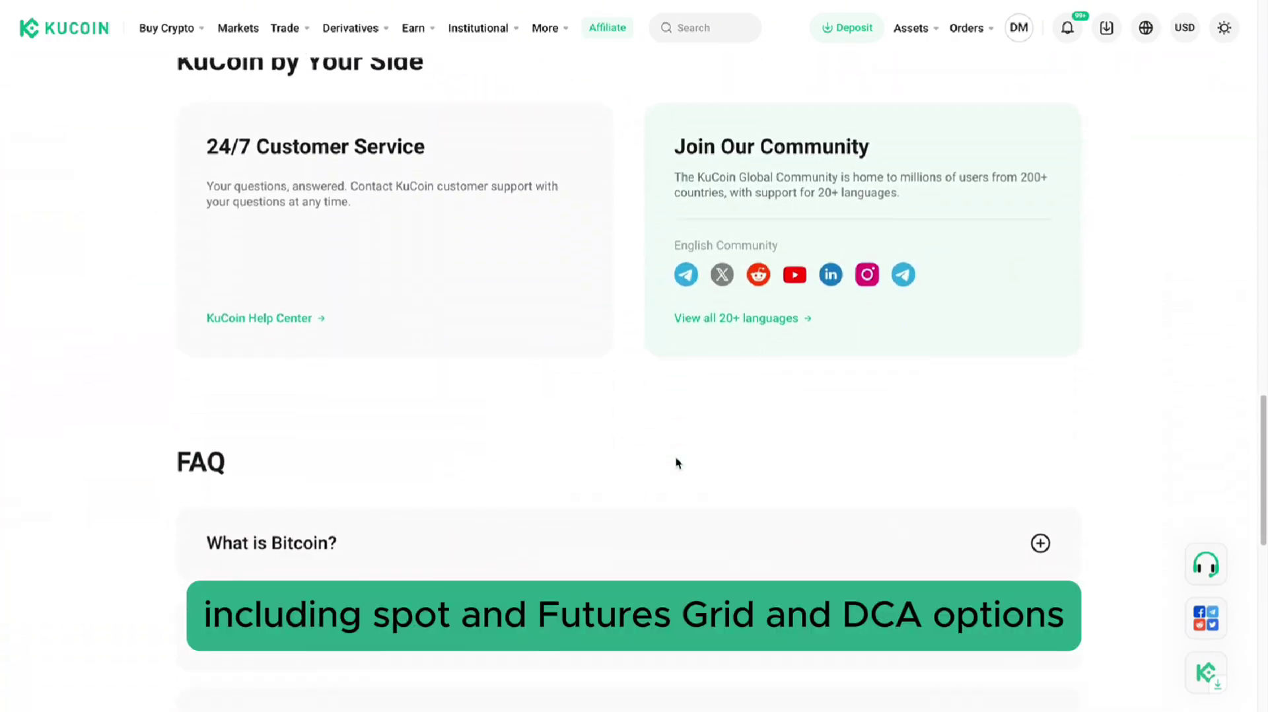
scroll(676, 457, up, 15)
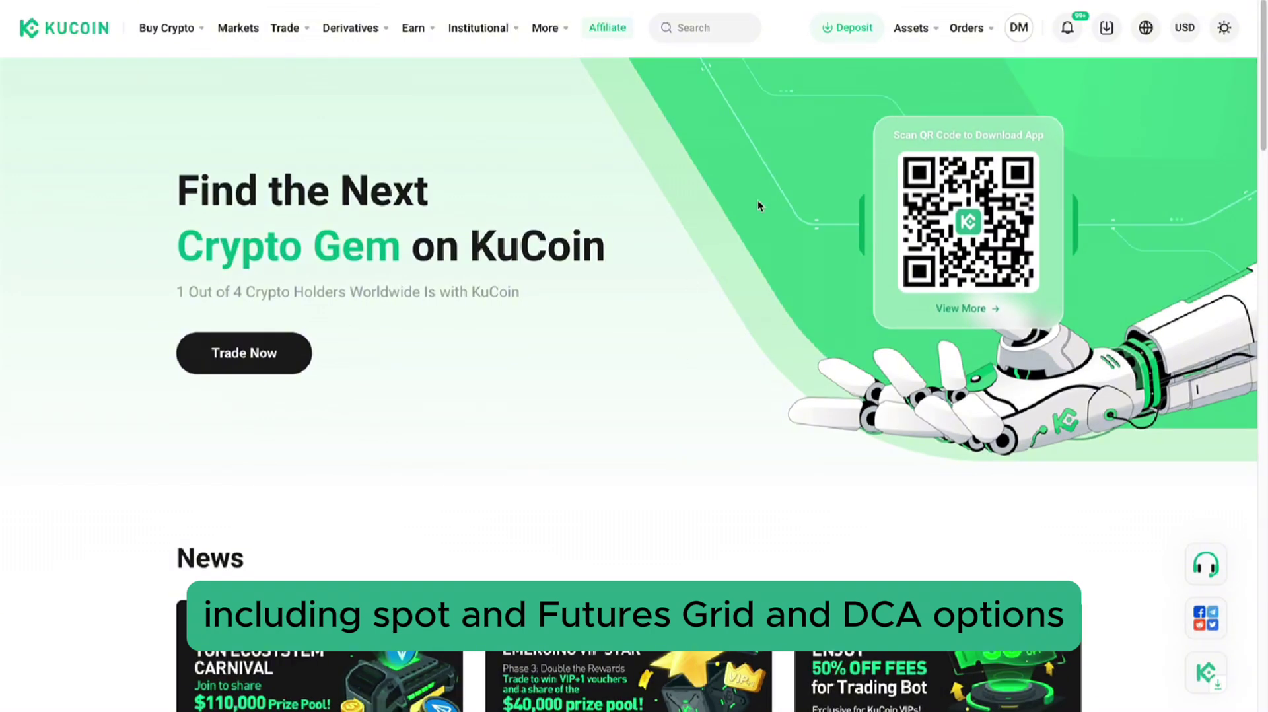
mouse_move(284, 28)
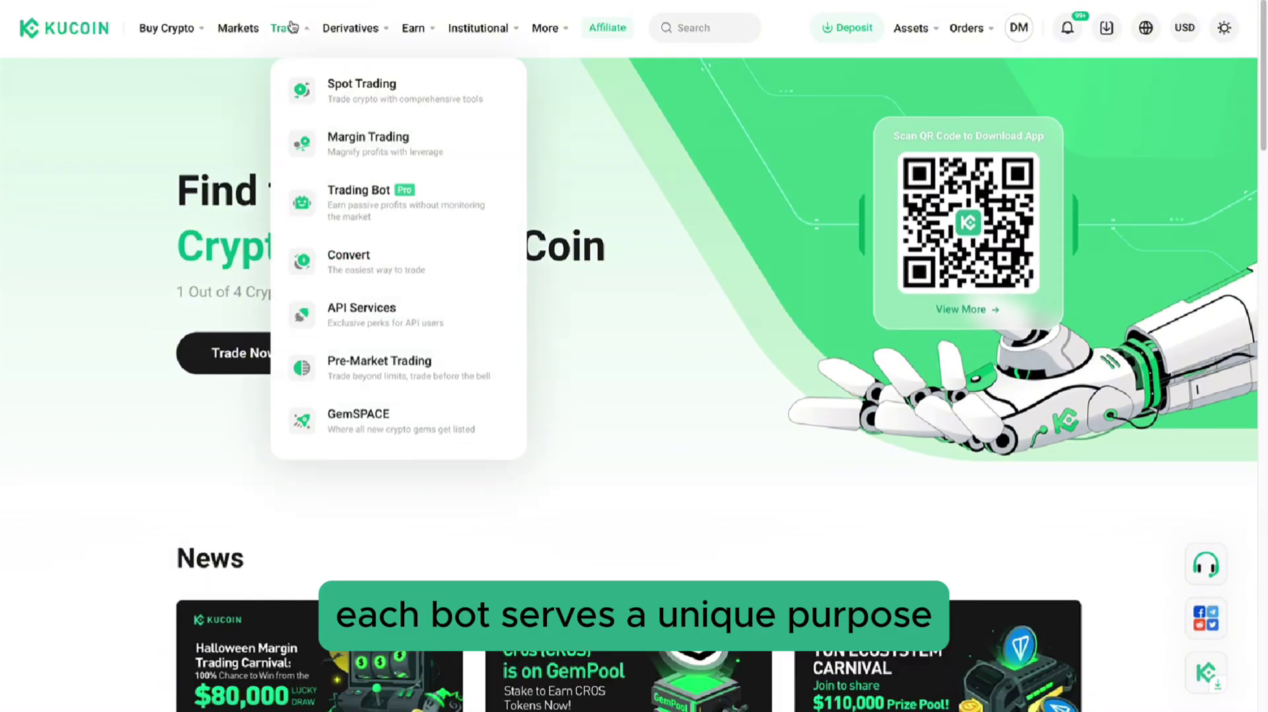
mouse_move(354, 207)
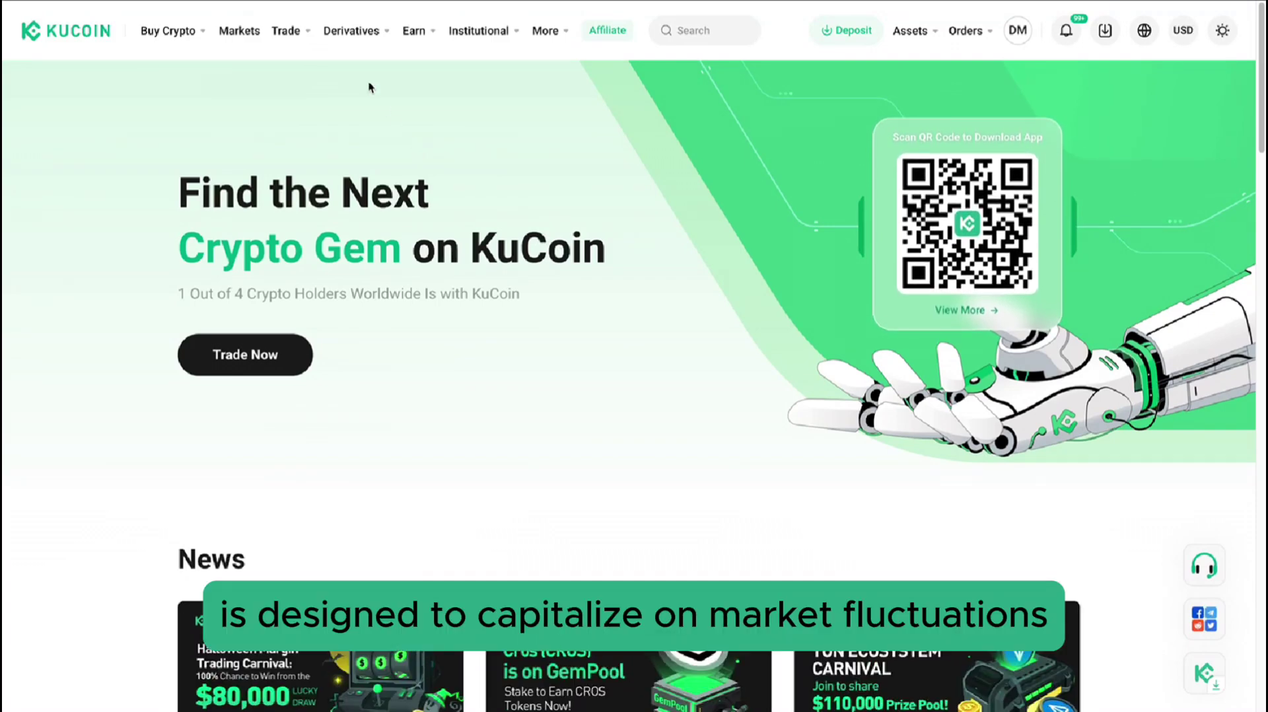
mouse_move(287, 31)
mouse_move(422, 202)
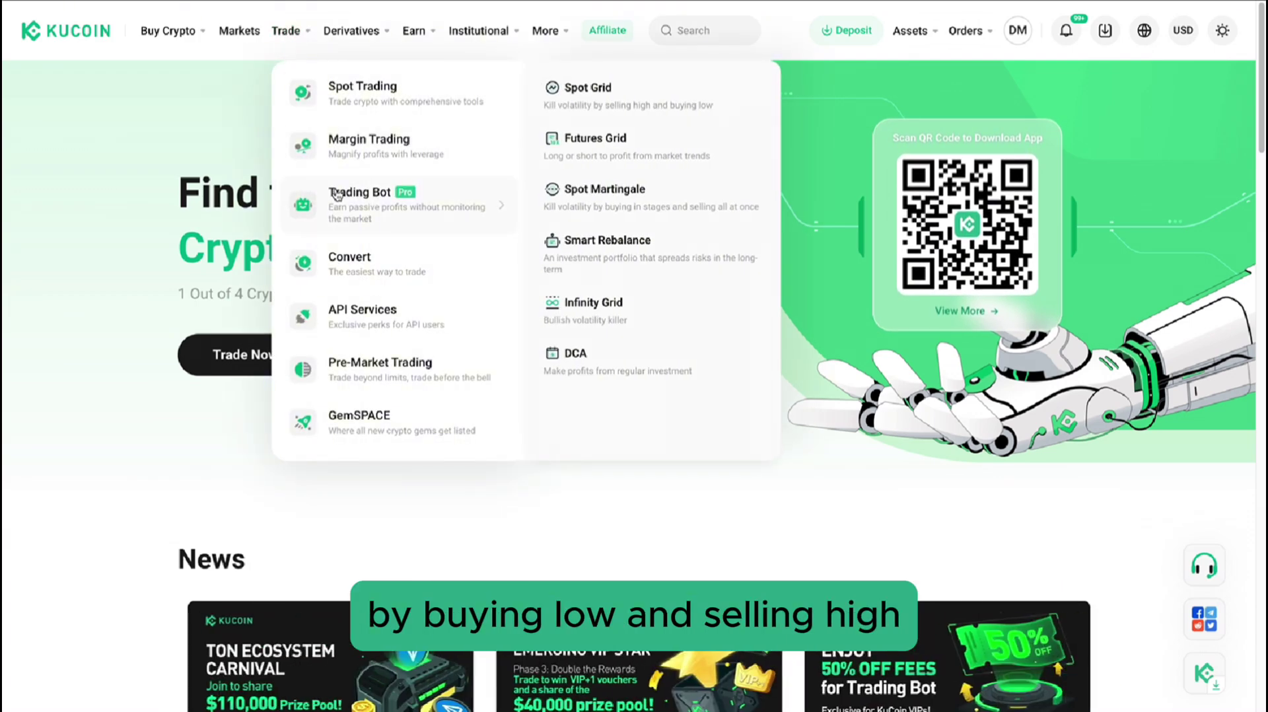
click(600, 112)
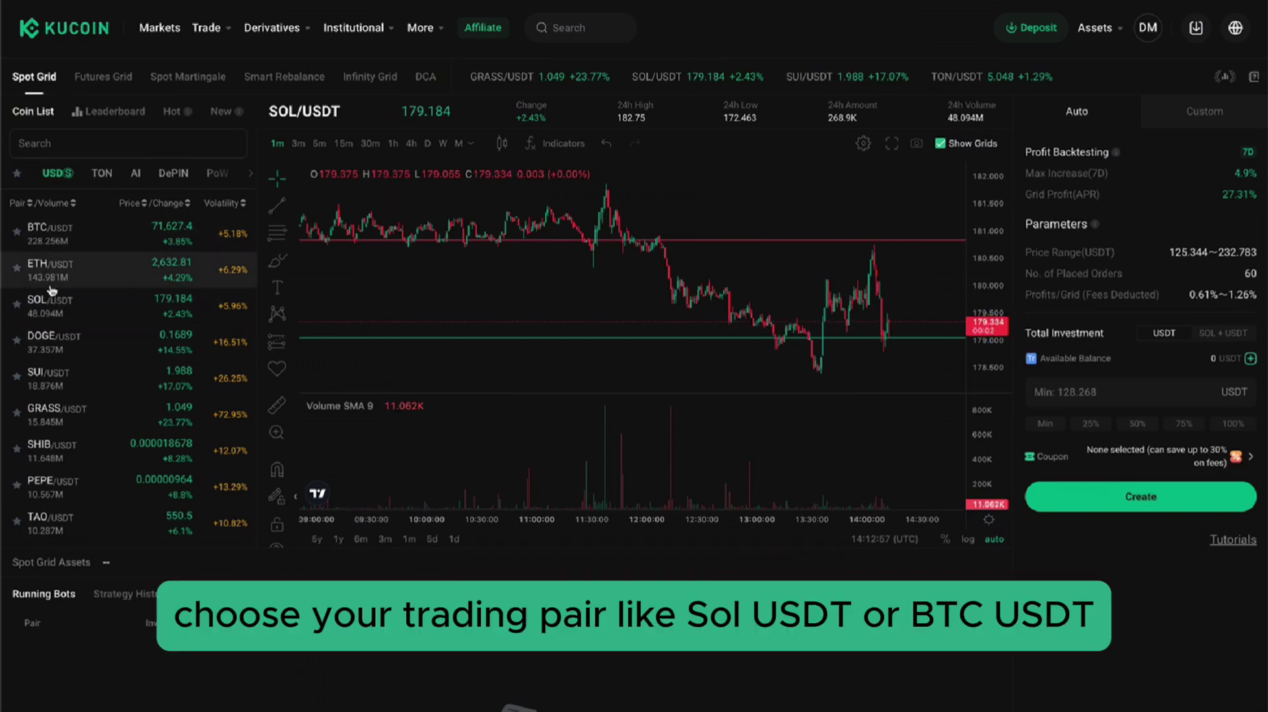
Switch the Spot Grid chart to BTC/USDT and then back to SOL/USDT.
click(71, 241)
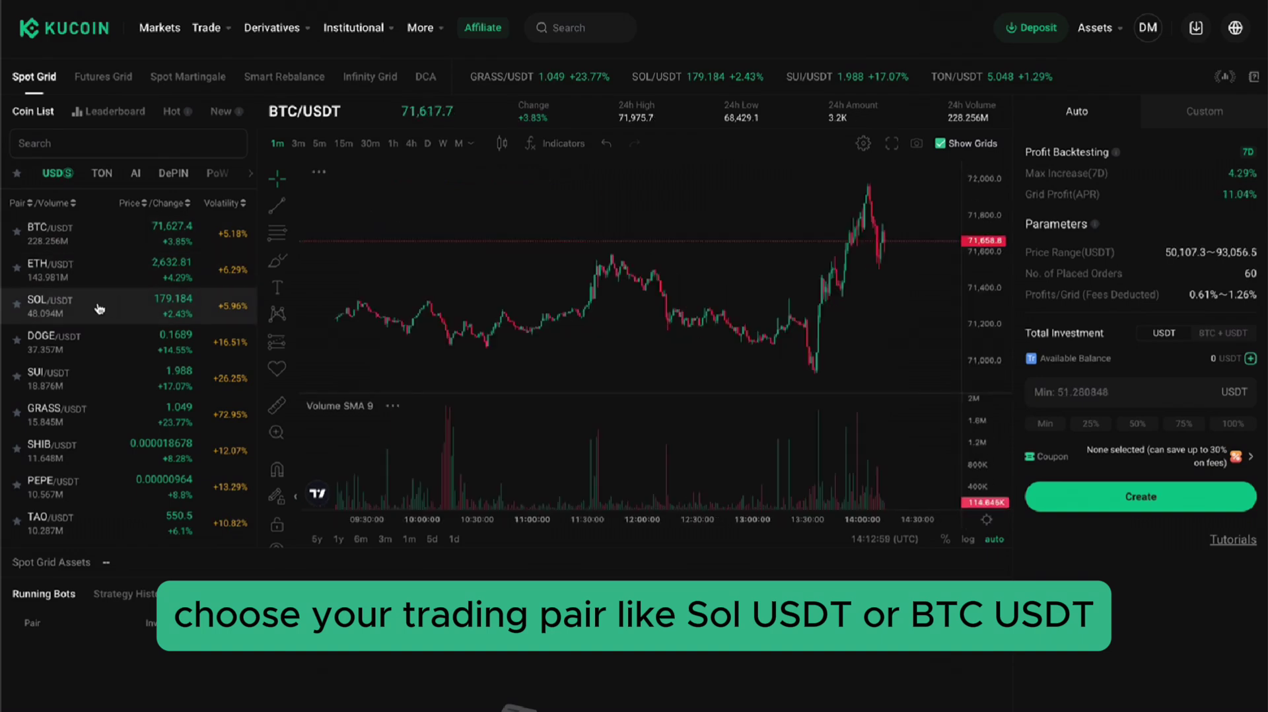
click(123, 306)
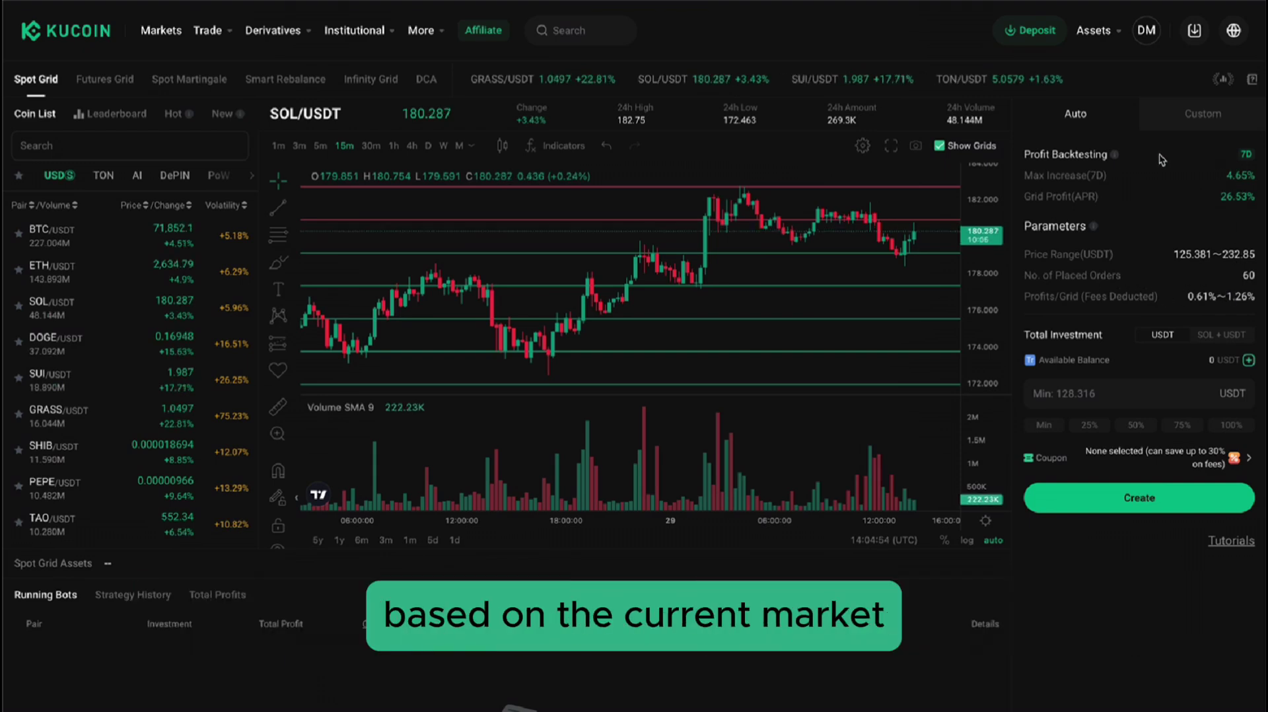
Switch the spot grid to Custom and enter a 170–185 price range with 20 orders.
click(1170, 127)
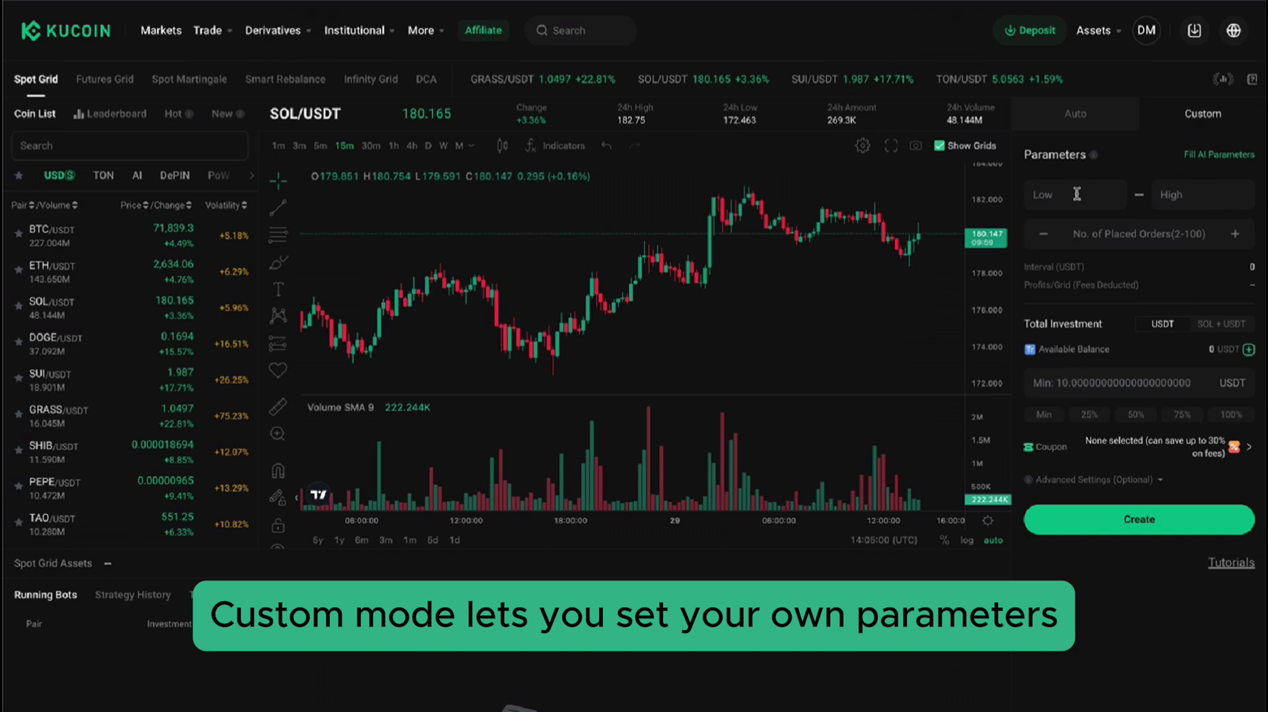
click(1077, 194)
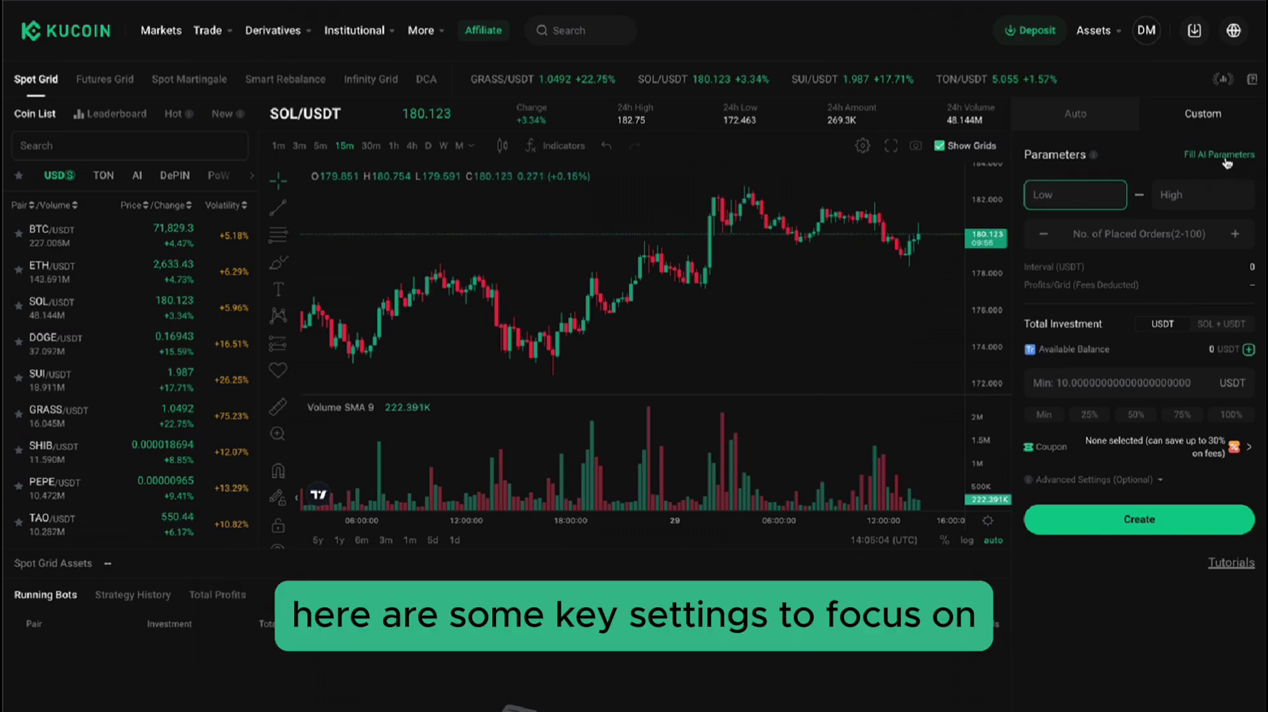
text(1)
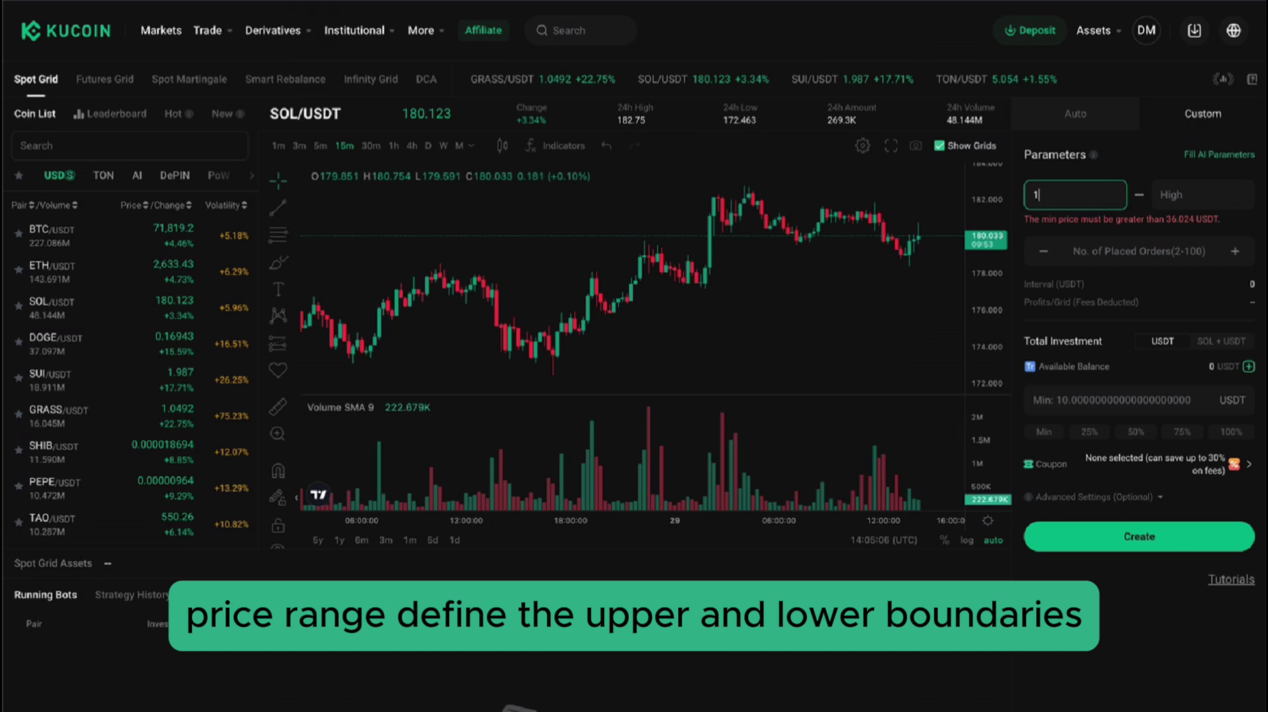
text(7)
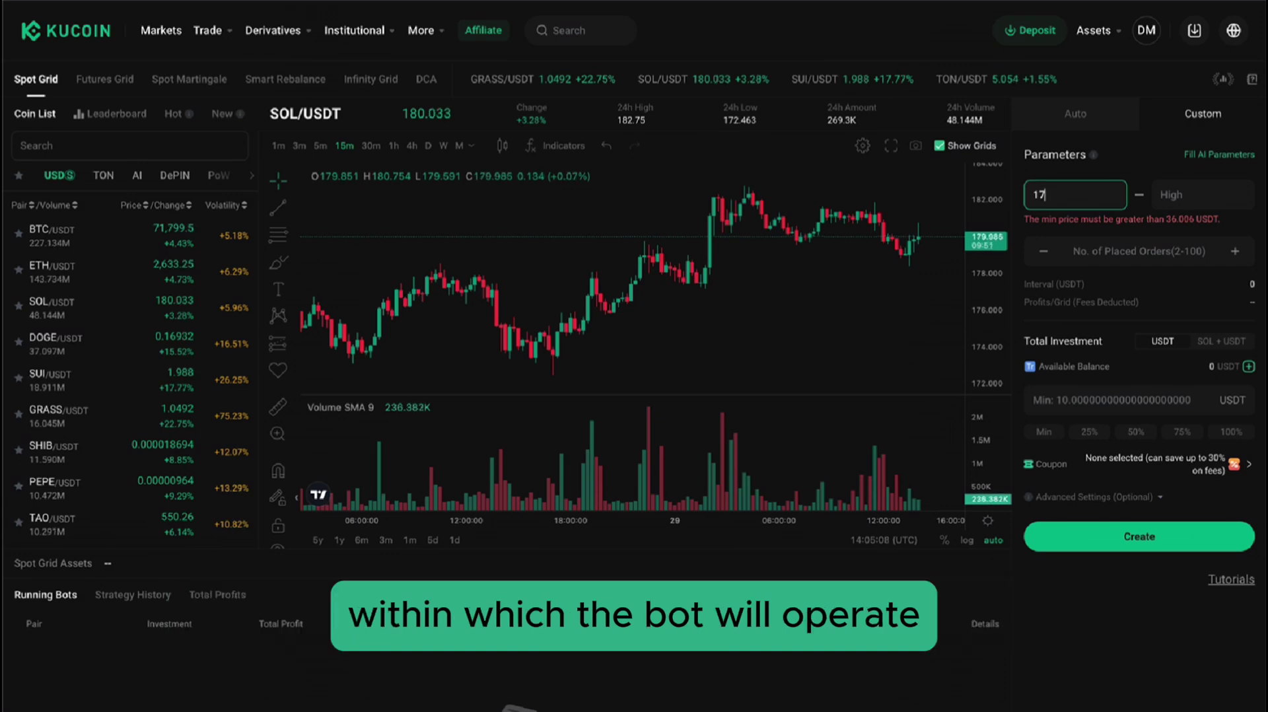
text(0)
click(1222, 200)
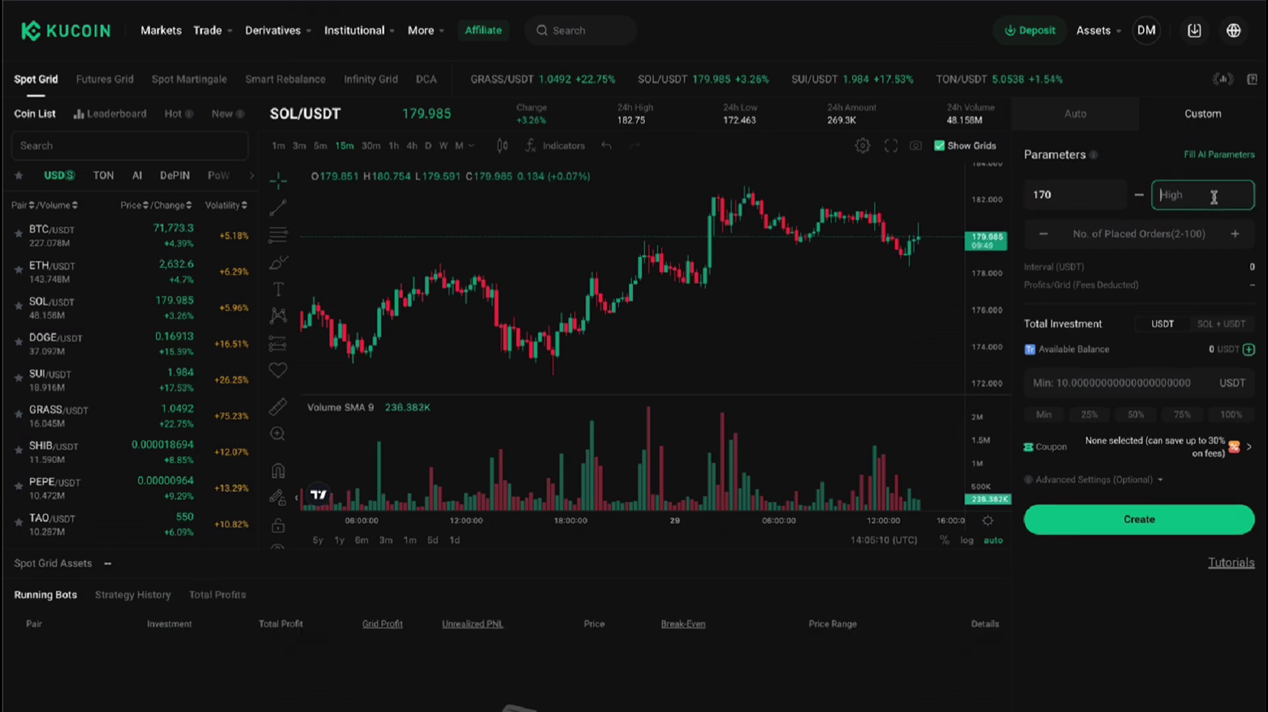
text(185)
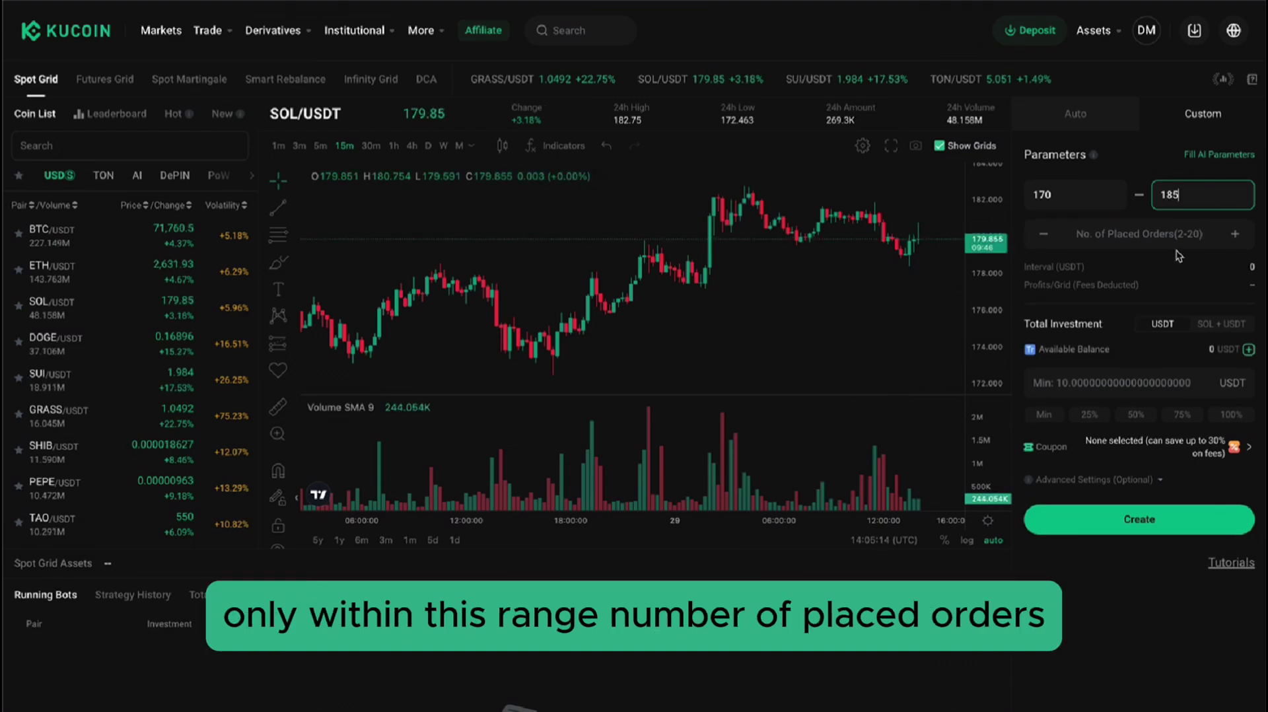
click(1217, 234)
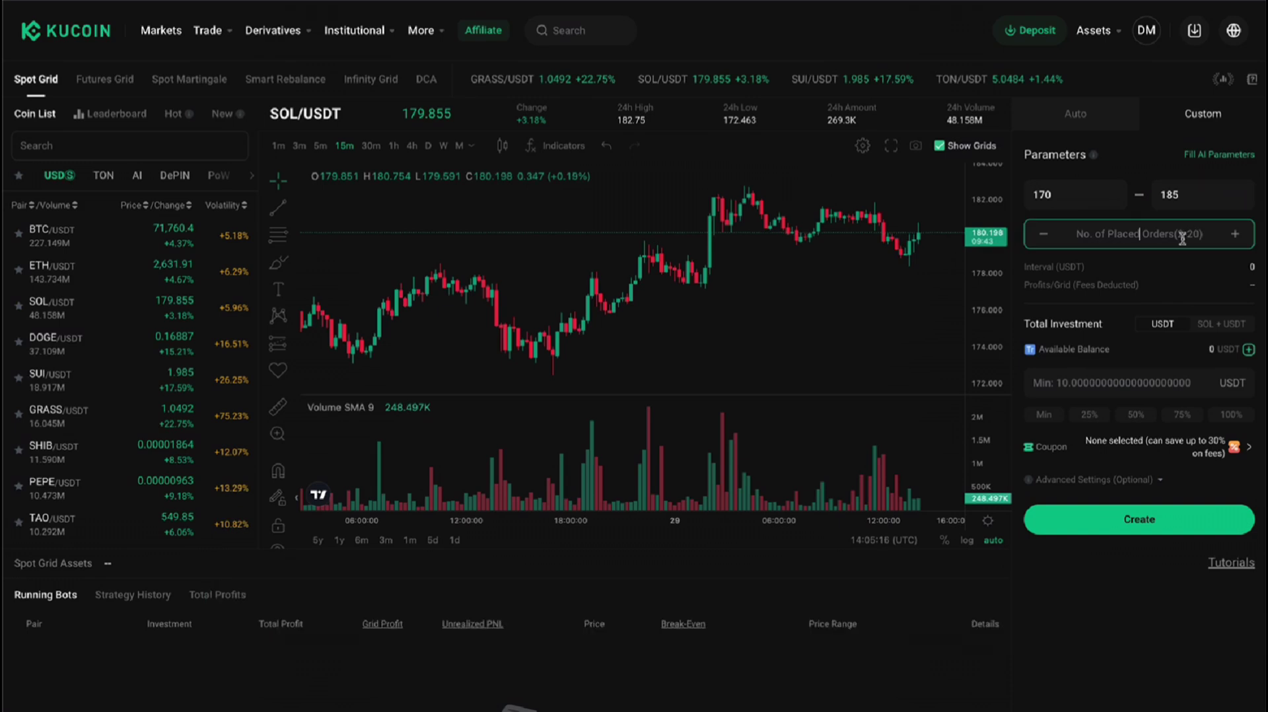
text(20)
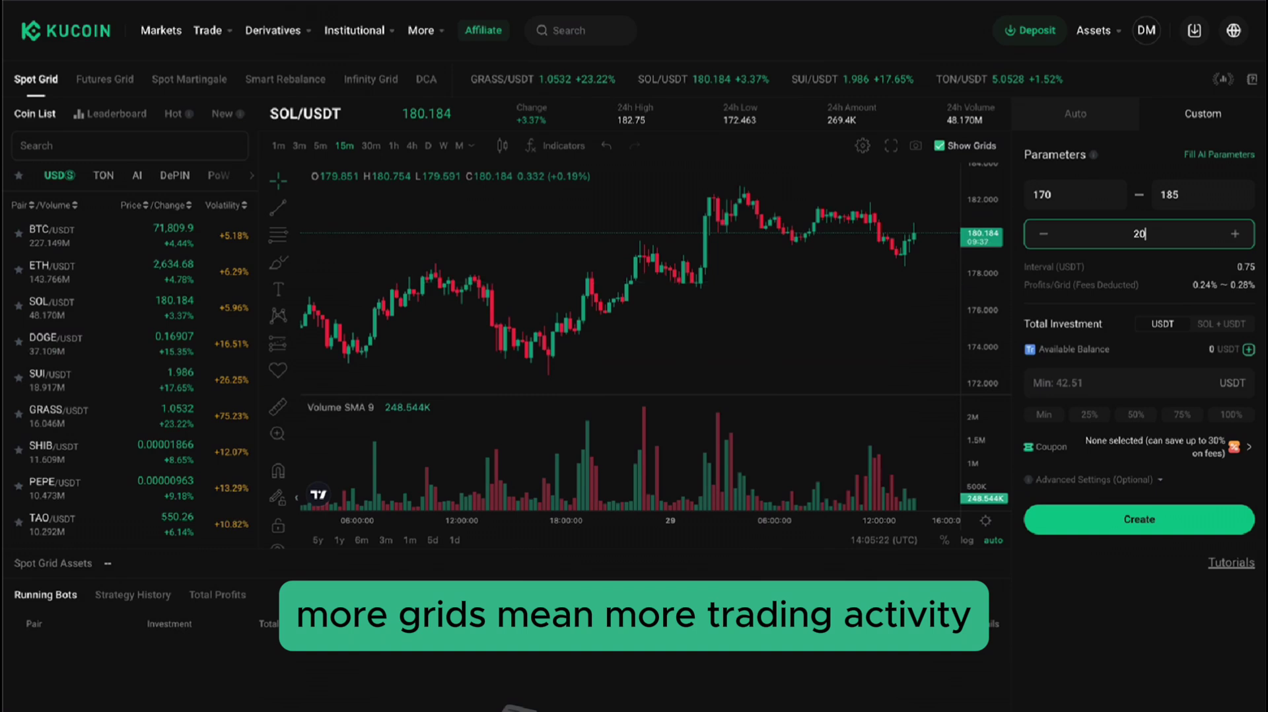
key(BackSpace)
key(BackSpace)
Change the order count to 10 and expand the optional entry, stop-loss and take-profit fields.
text(10)
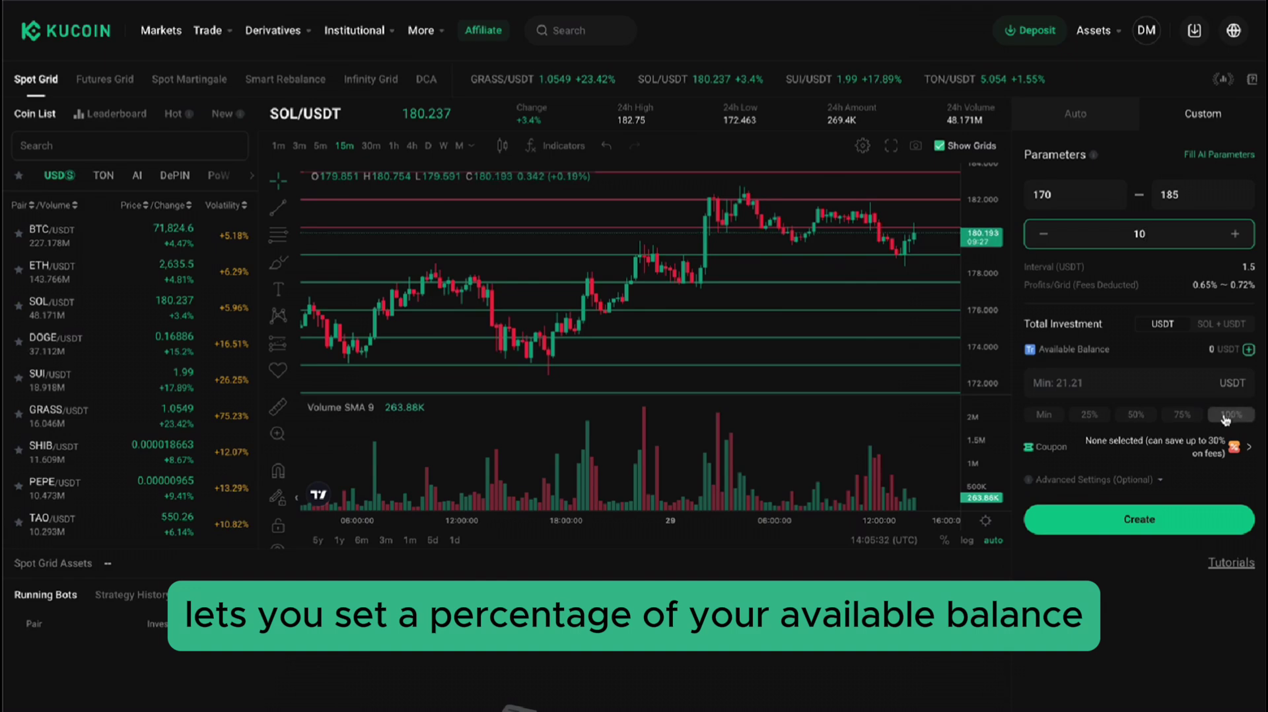
click(1046, 476)
scroll(1070, 465, down, 1)
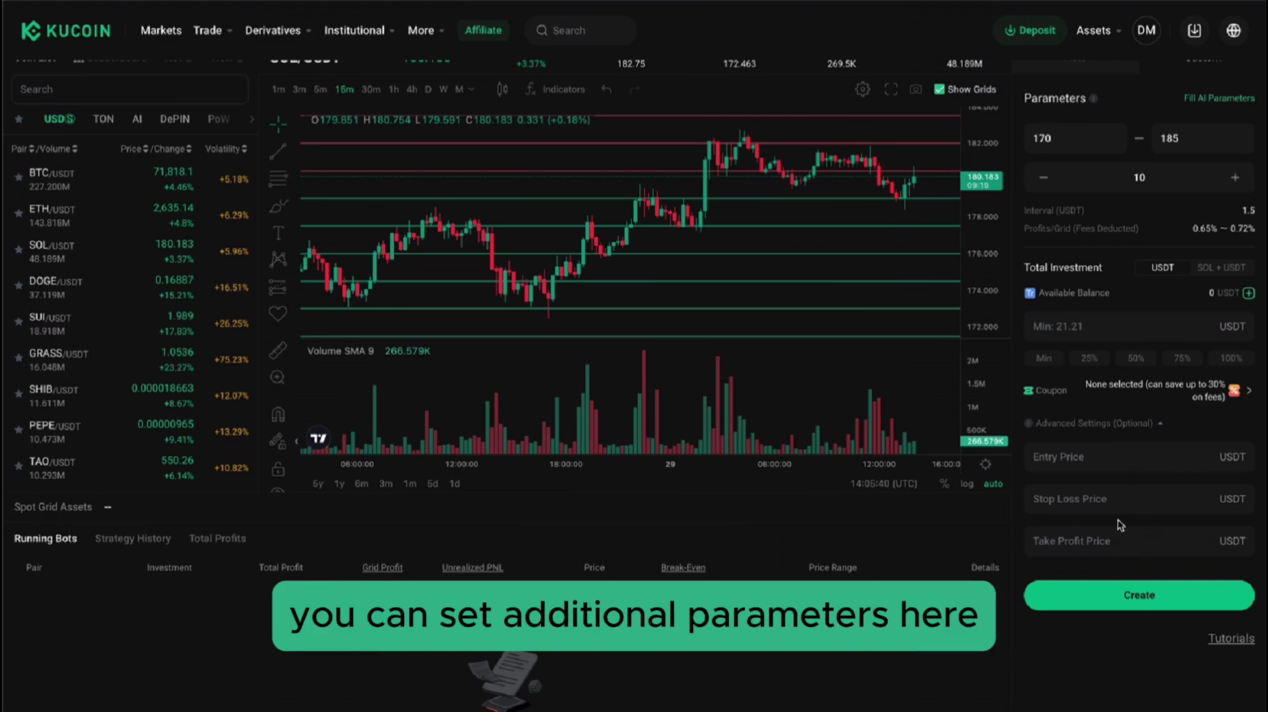
scroll(1121, 535, up, 1)
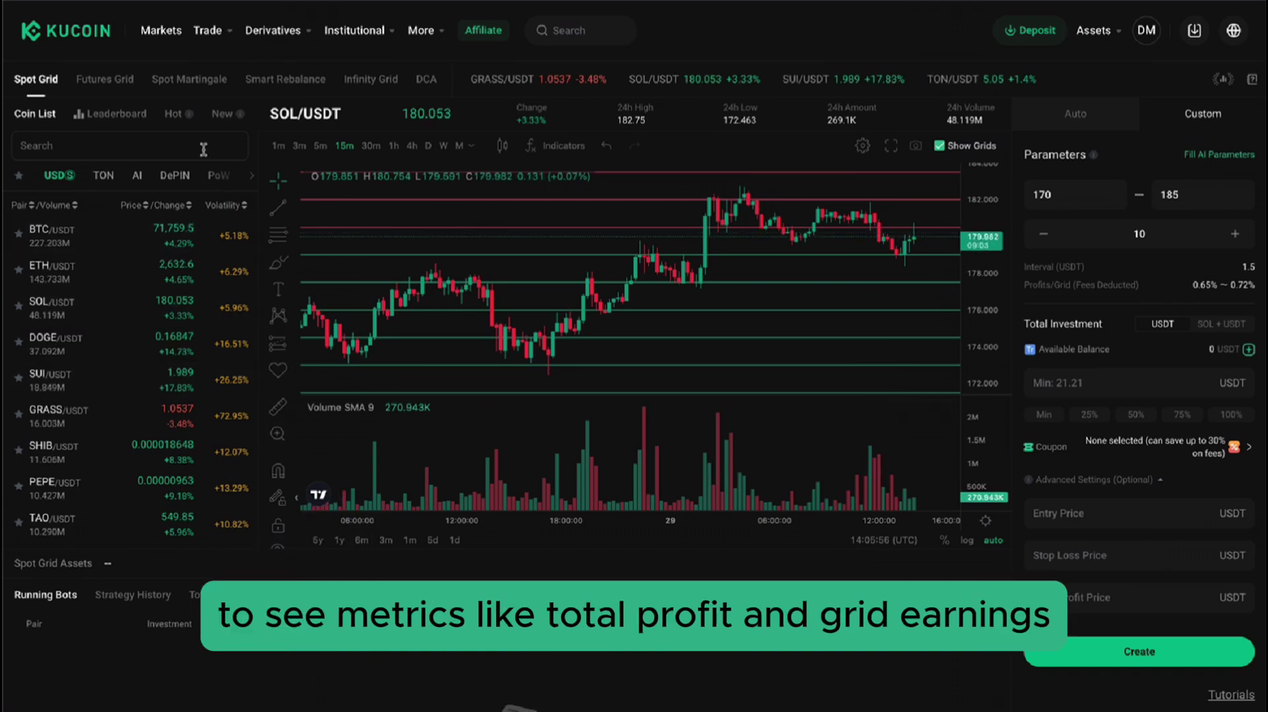
Open the Futures Grid bot on BTC PERP/USDT from the USDT-M list, charted in 1h candles.
click(105, 90)
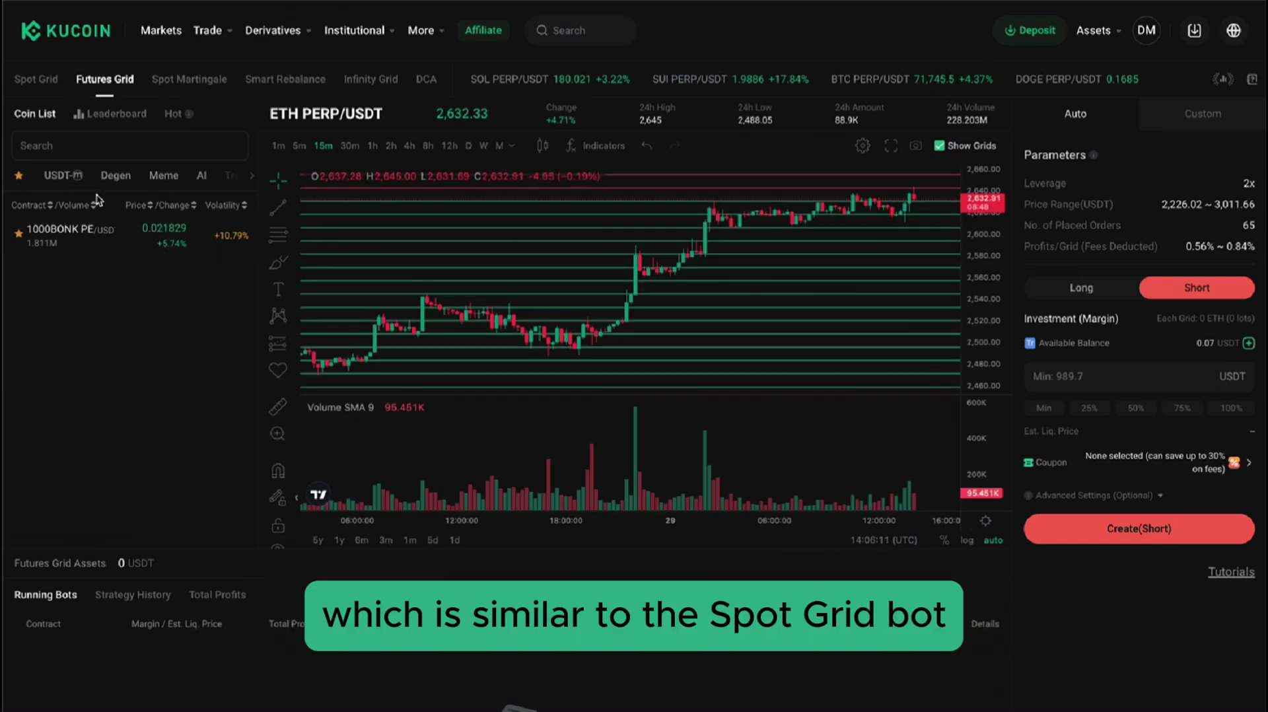
click(63, 175)
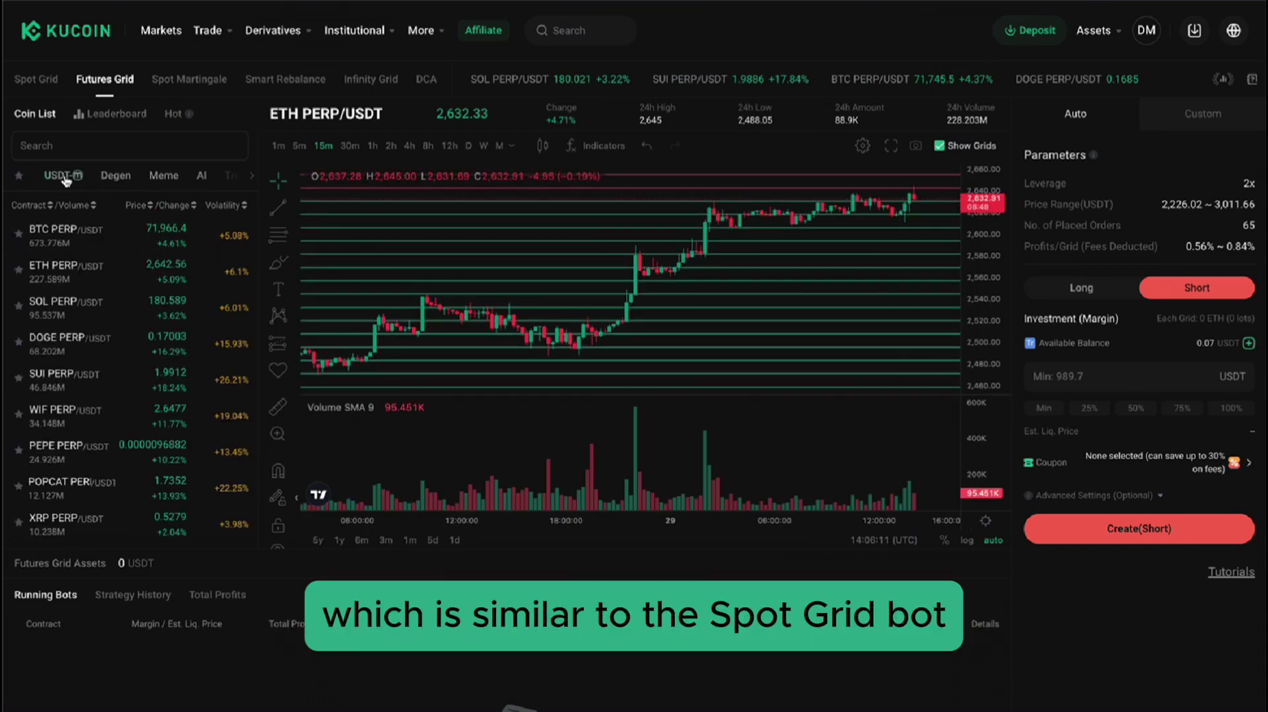
click(79, 241)
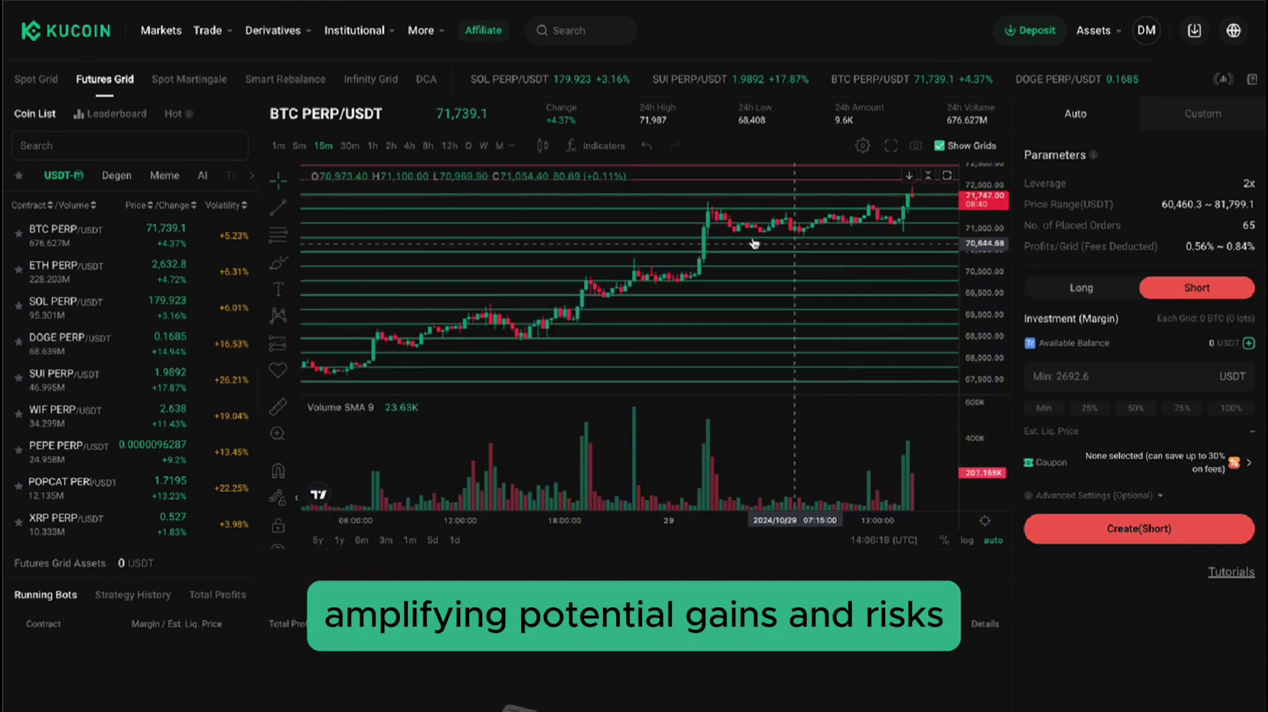
click(372, 146)
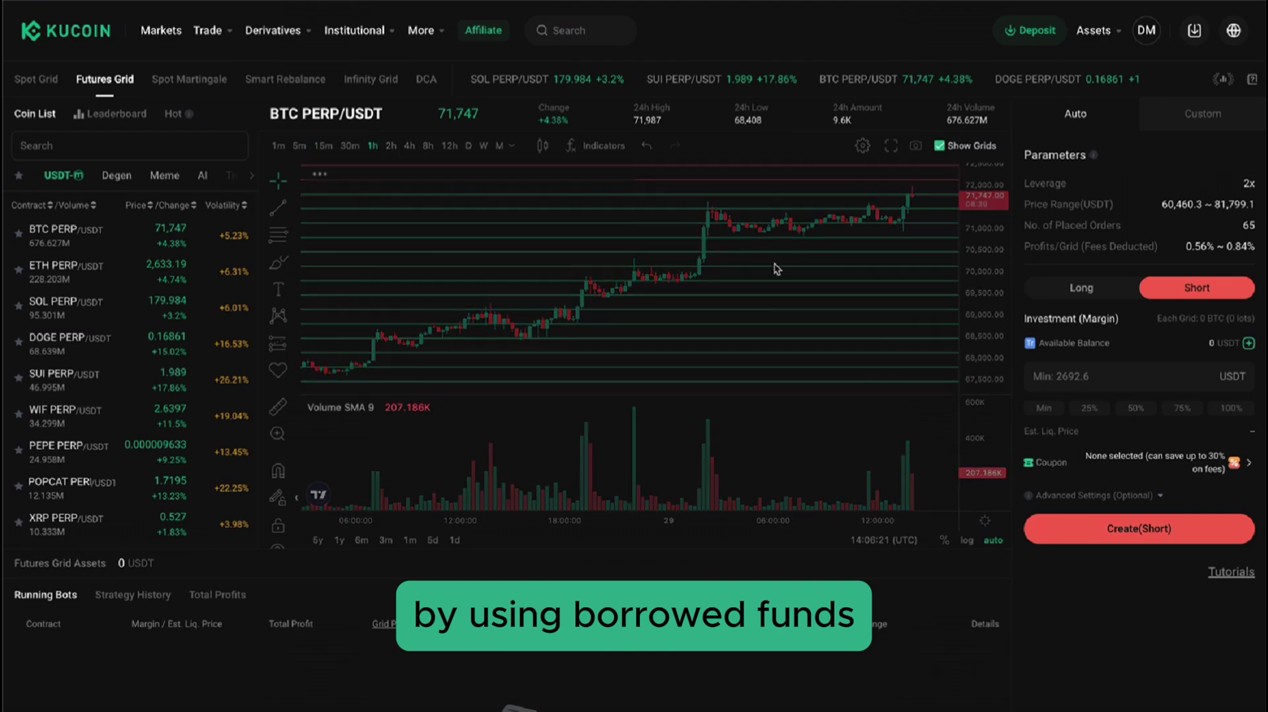
drag(821, 260, 634, 258)
scroll(554, 249, up, 2)
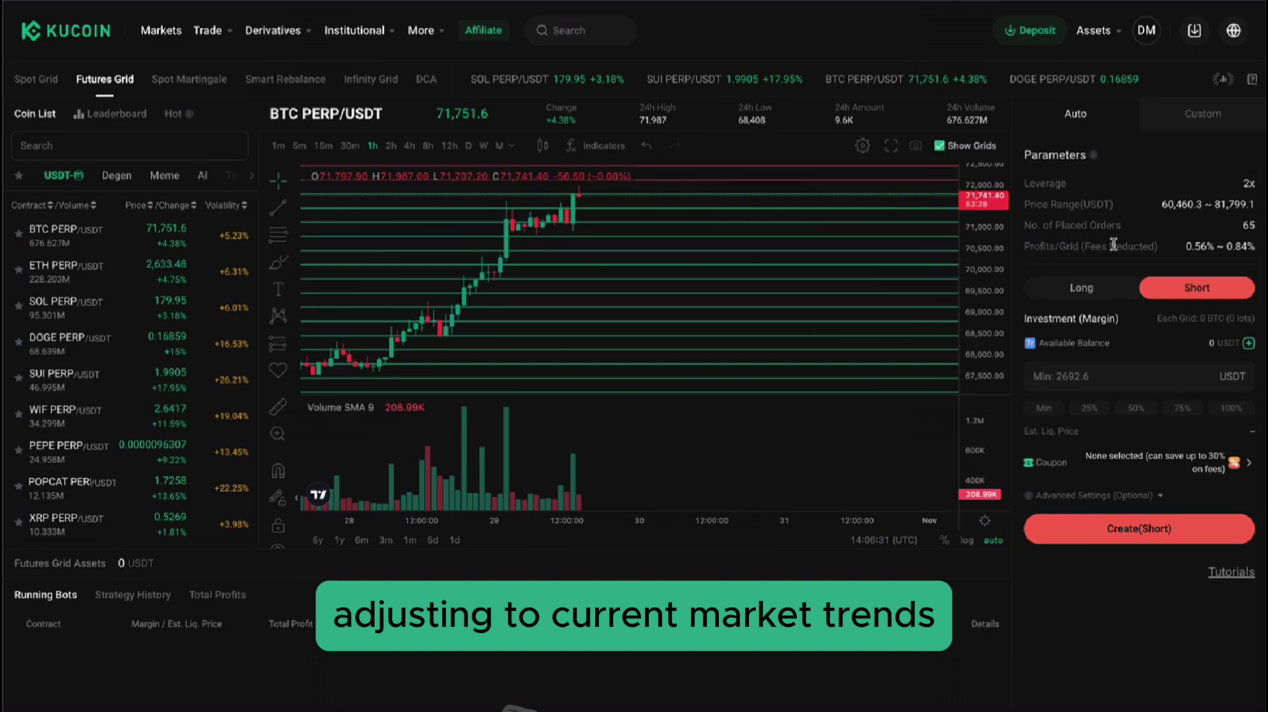
Switch the futures grid to Custom mode with 5x leverage.
click(1169, 124)
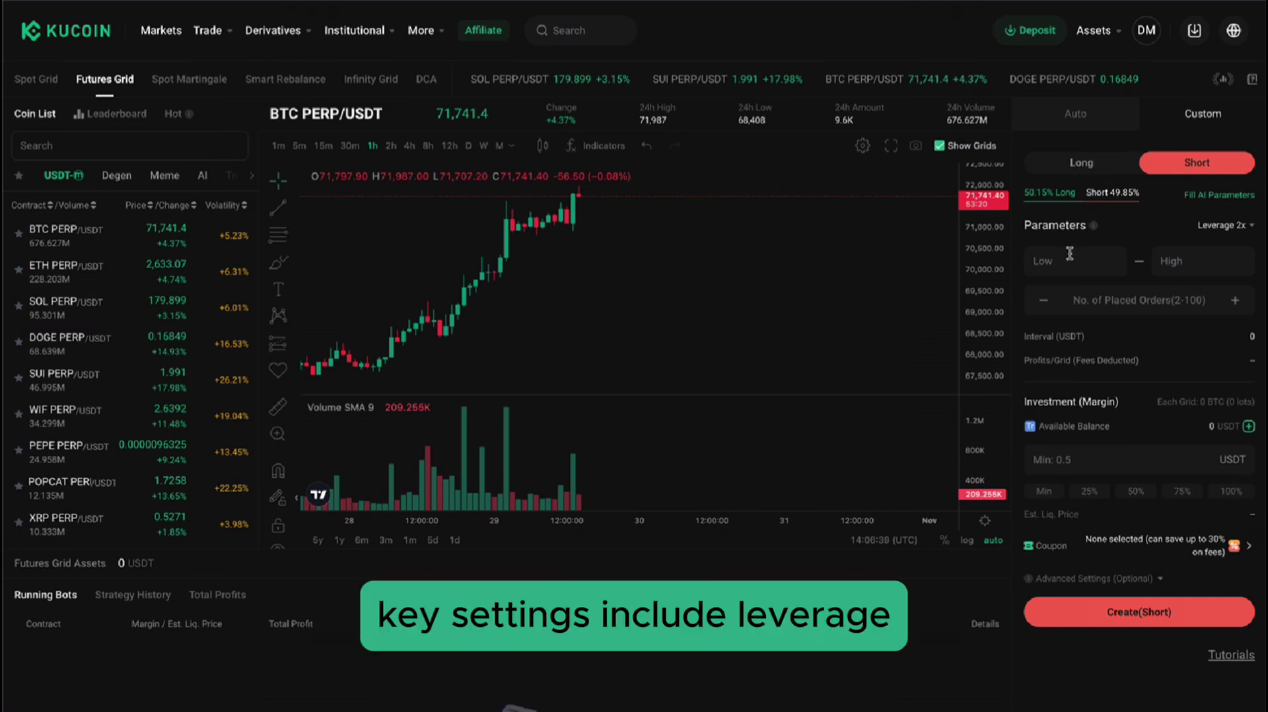
click(1222, 225)
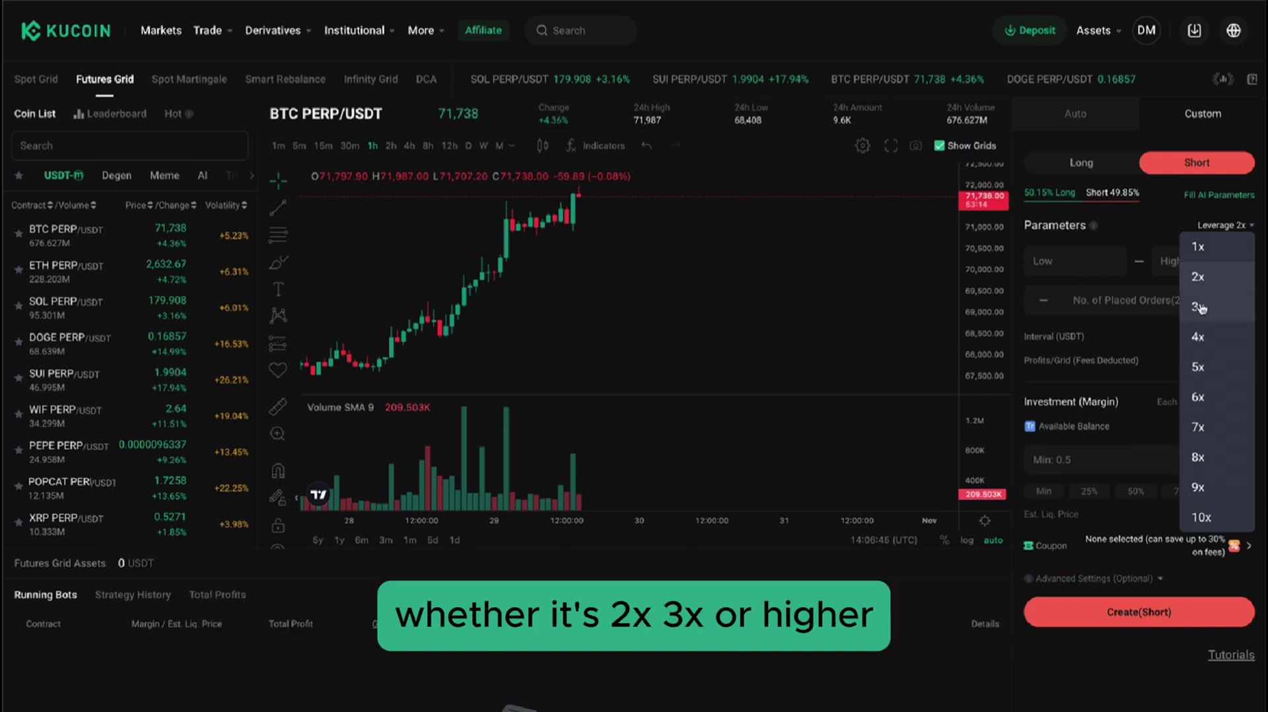
click(1210, 367)
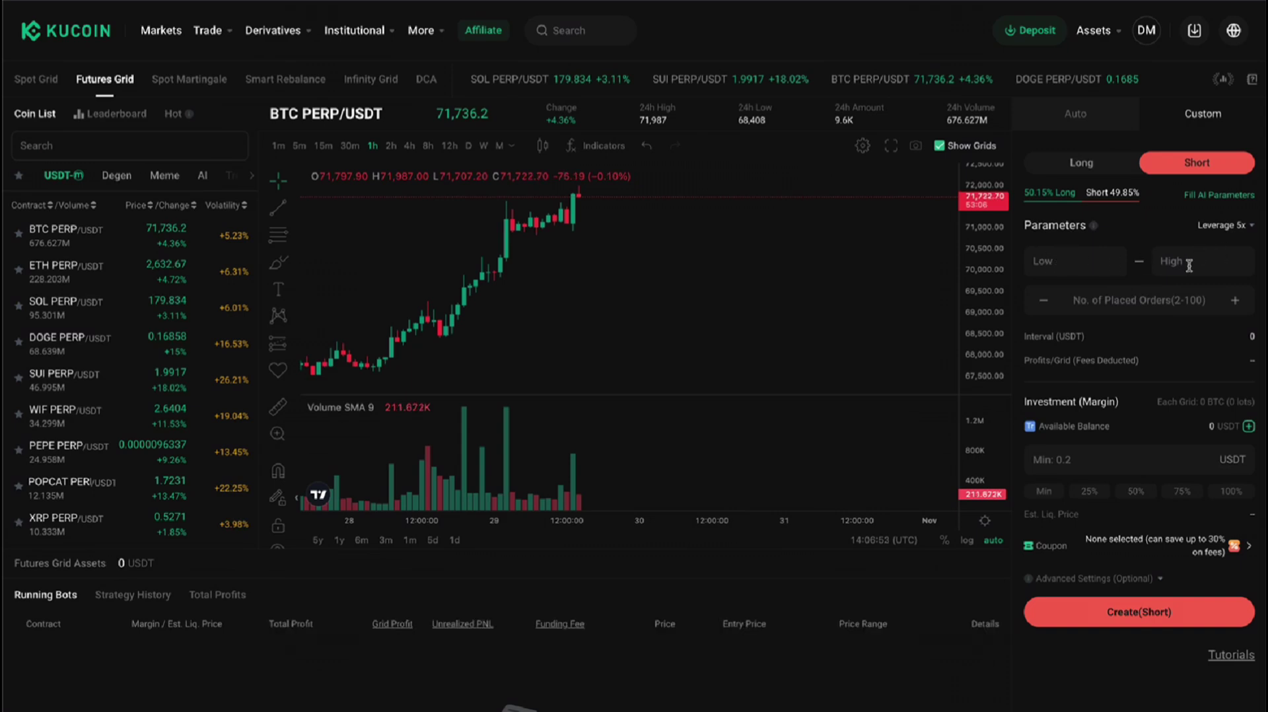
Enter a 63000–75000 price range and change the grid count from 50 to 40.
click(1157, 292)
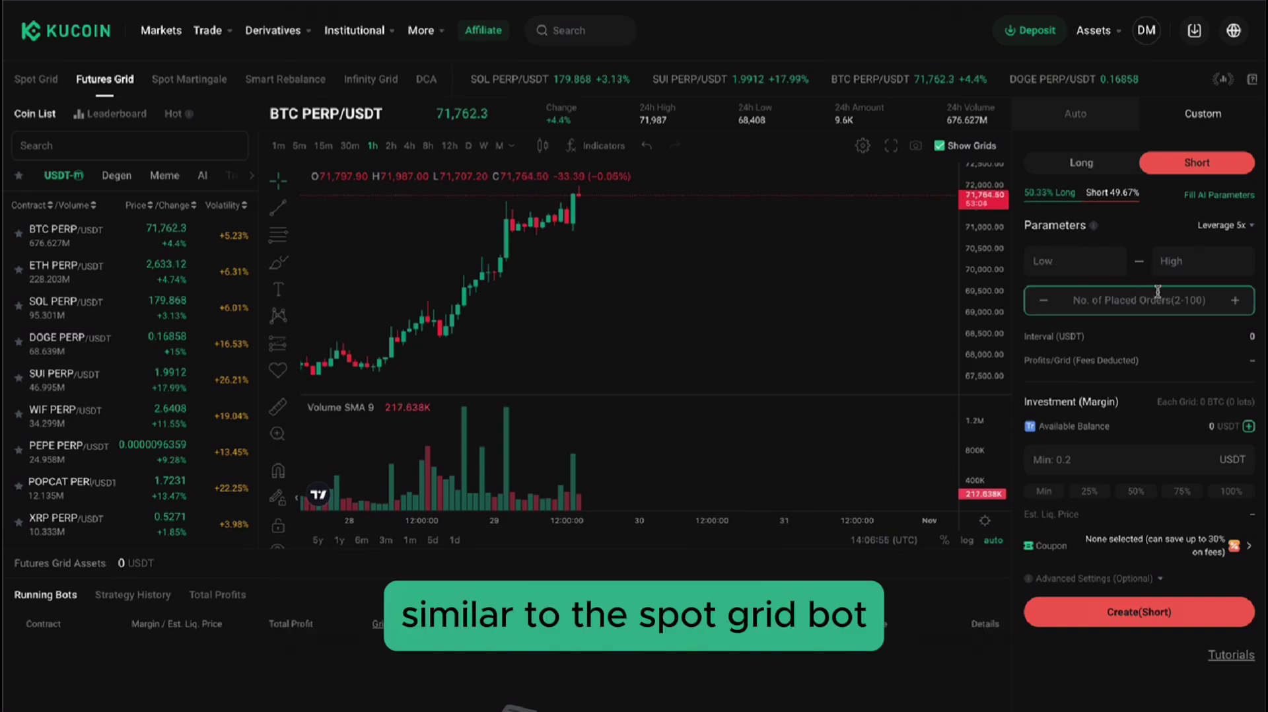
text(50)
click(1086, 266)
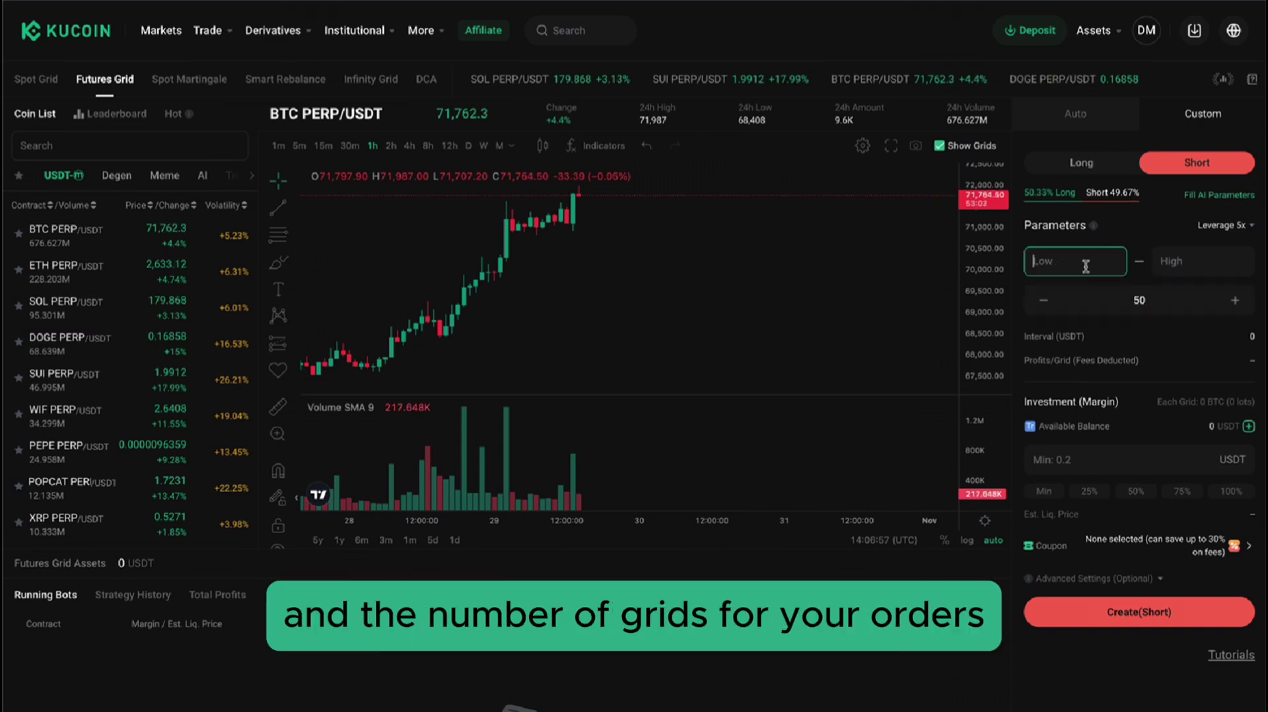
text(63000)
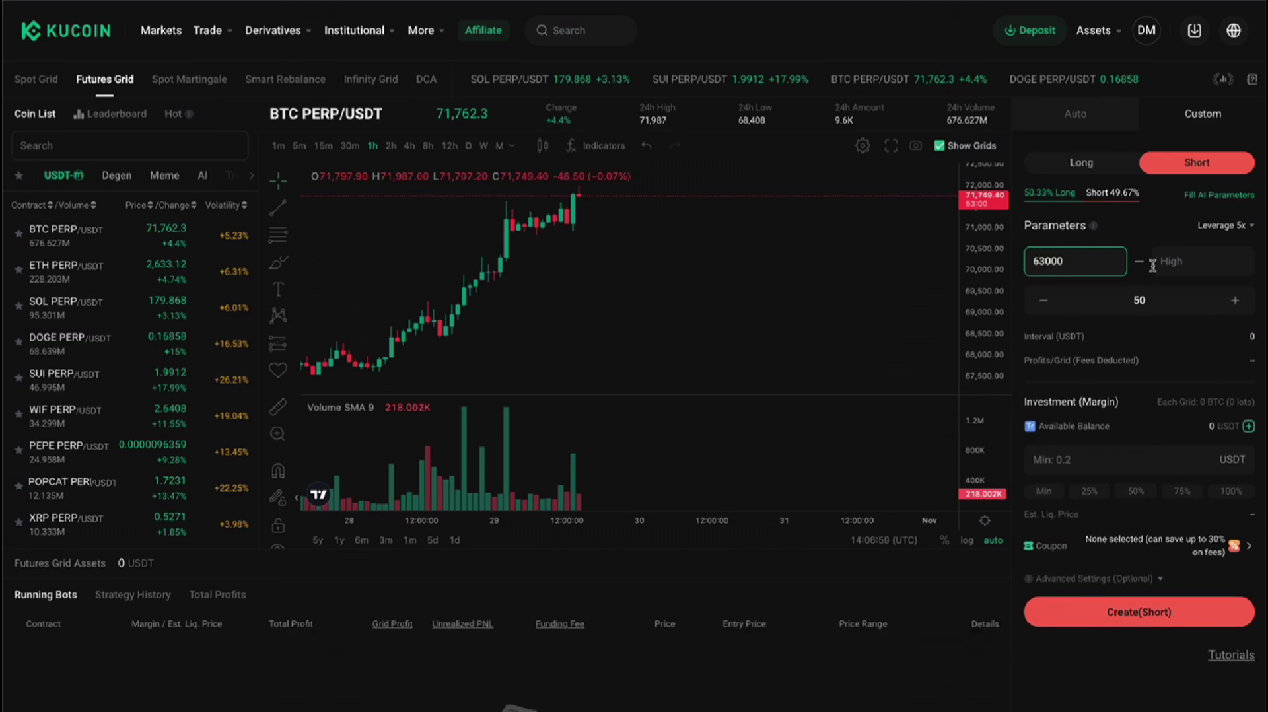
click(1165, 263)
text(75000)
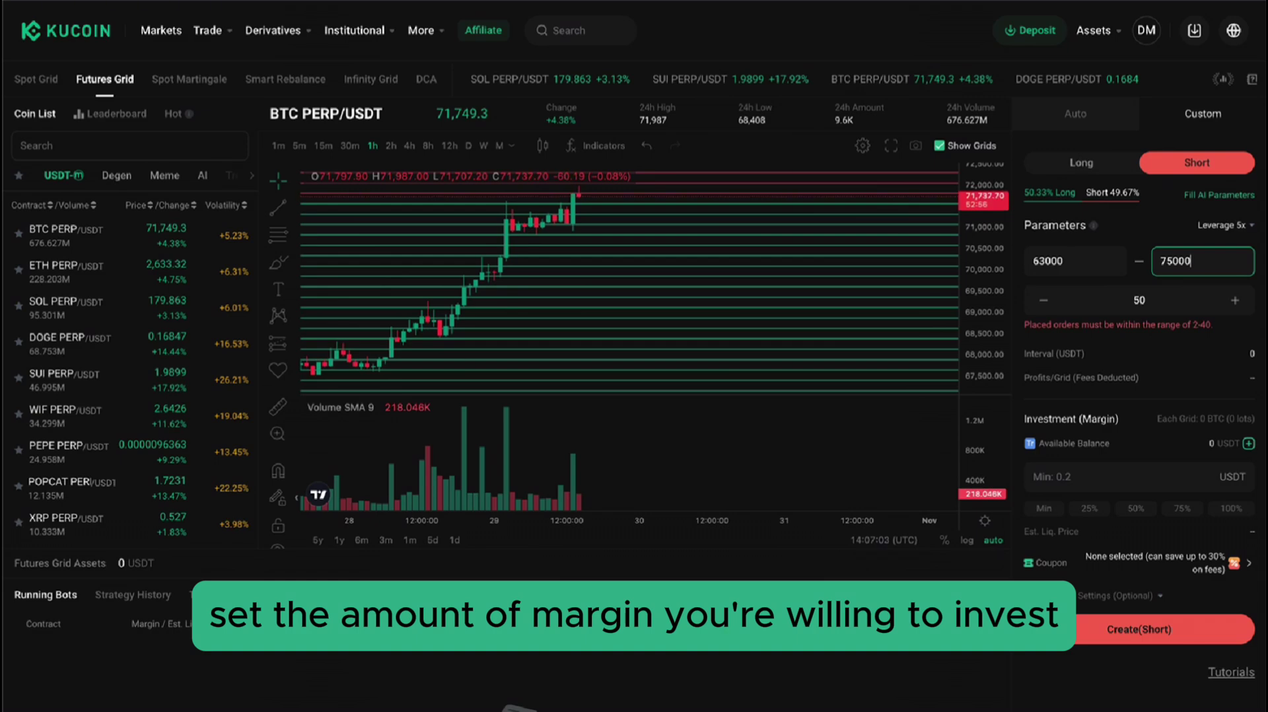
double_click(1174, 299)
text(40)
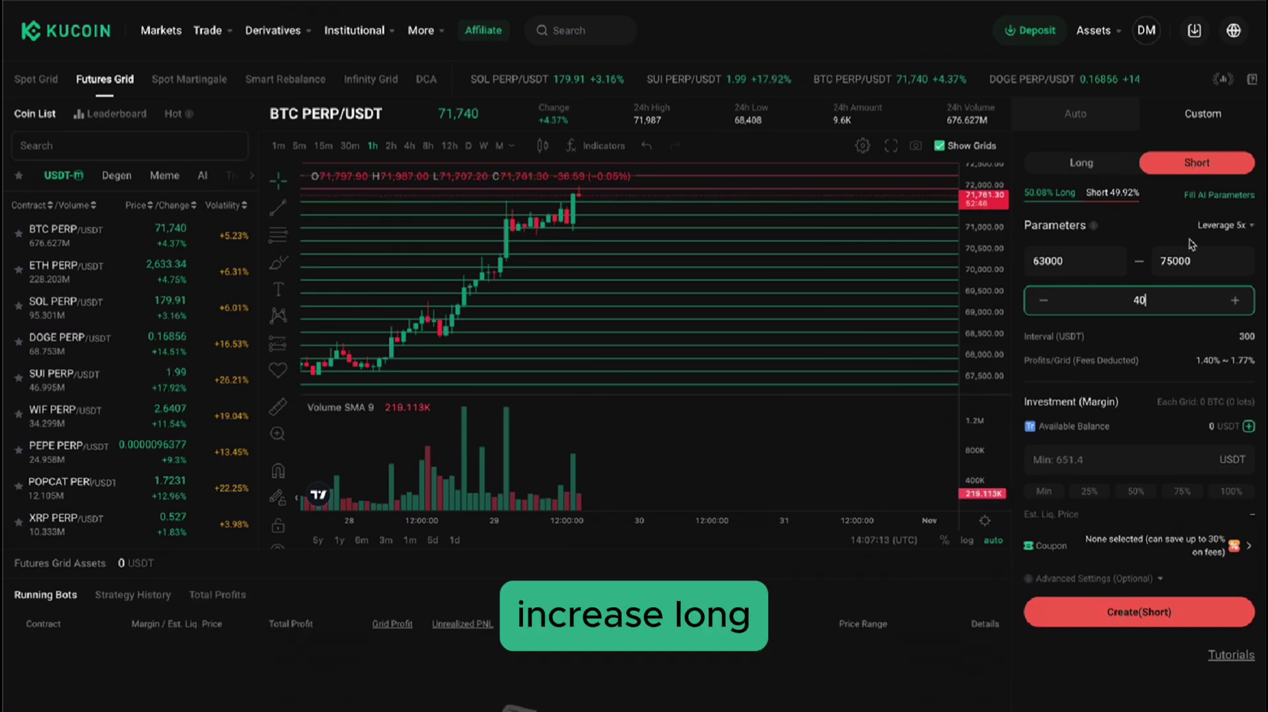
Toggle the grid direction between Long and Short, ending on Short, and pan the chart back about a day.
click(1100, 169)
click(1190, 169)
click(1098, 169)
click(1191, 164)
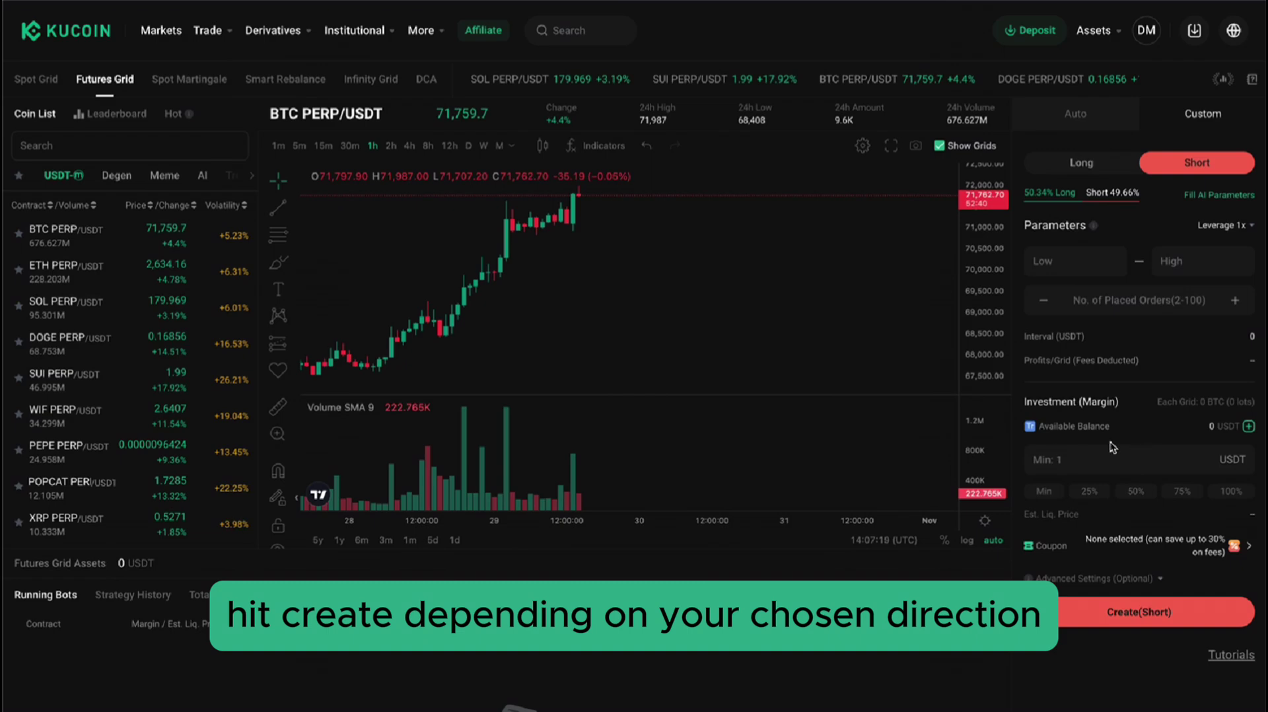
scroll(660, 595, down, 2)
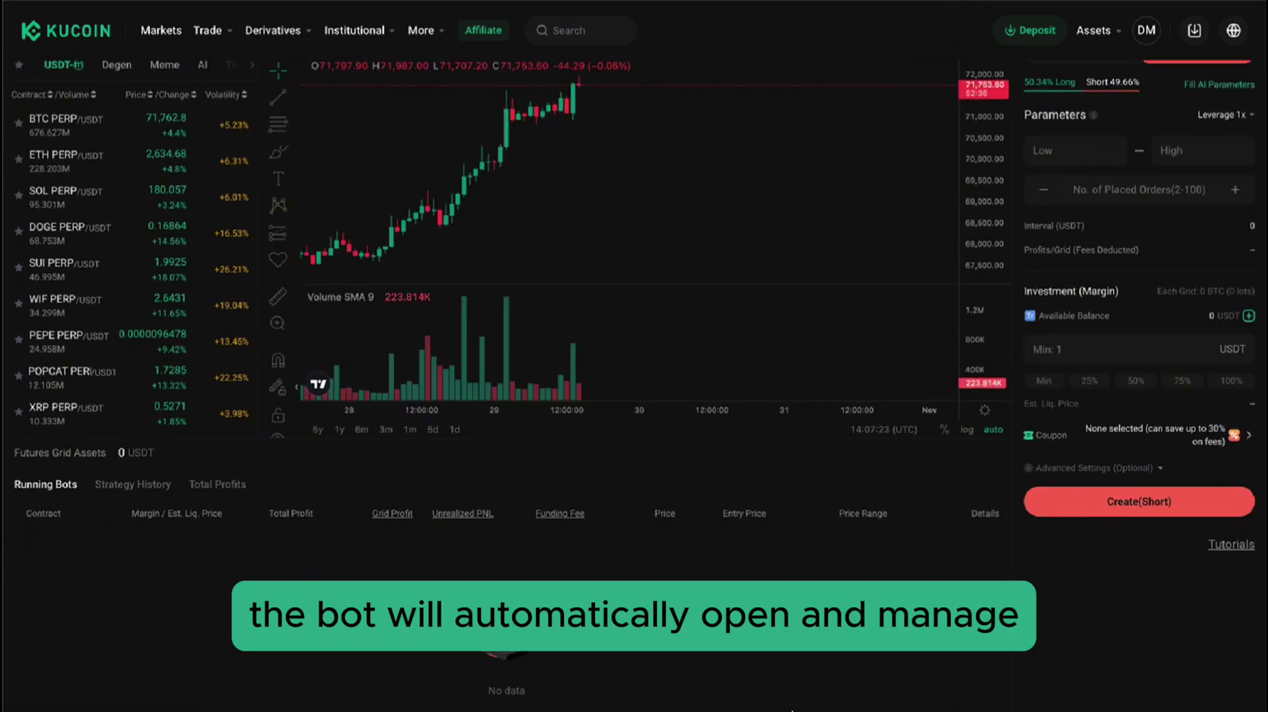
scroll(791, 710, up, 2)
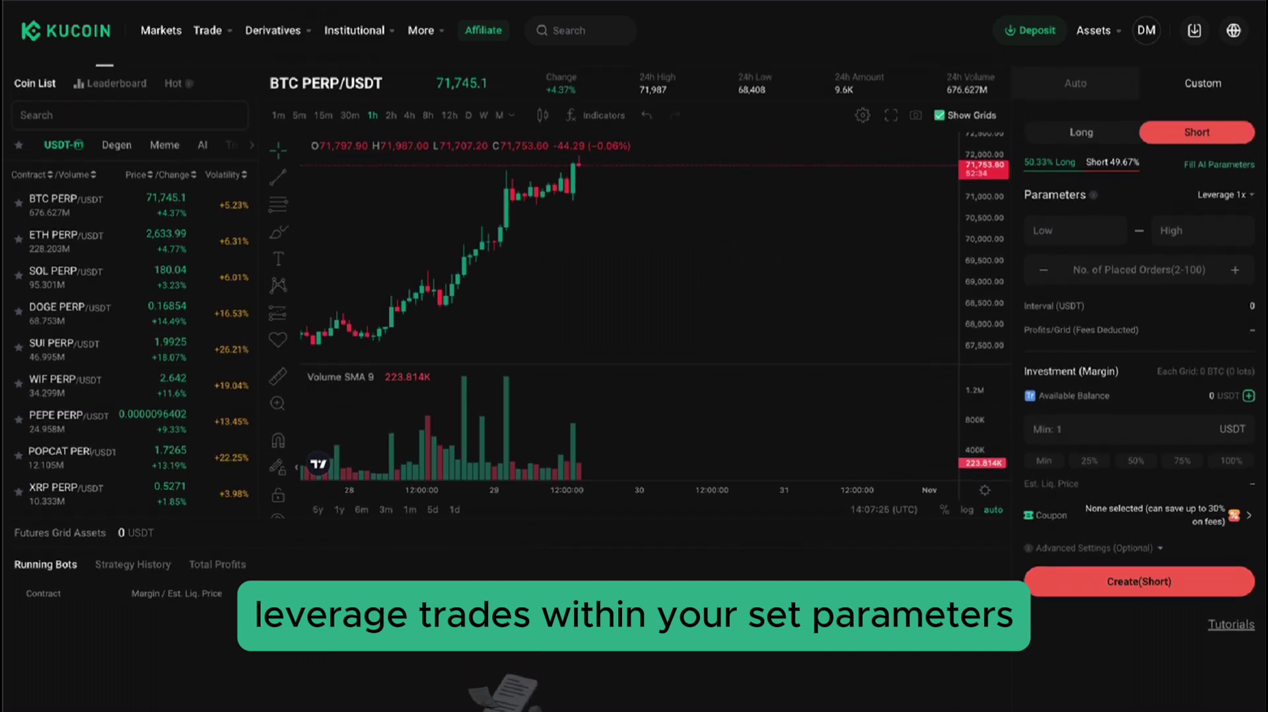
scroll(634, 379, up, 1)
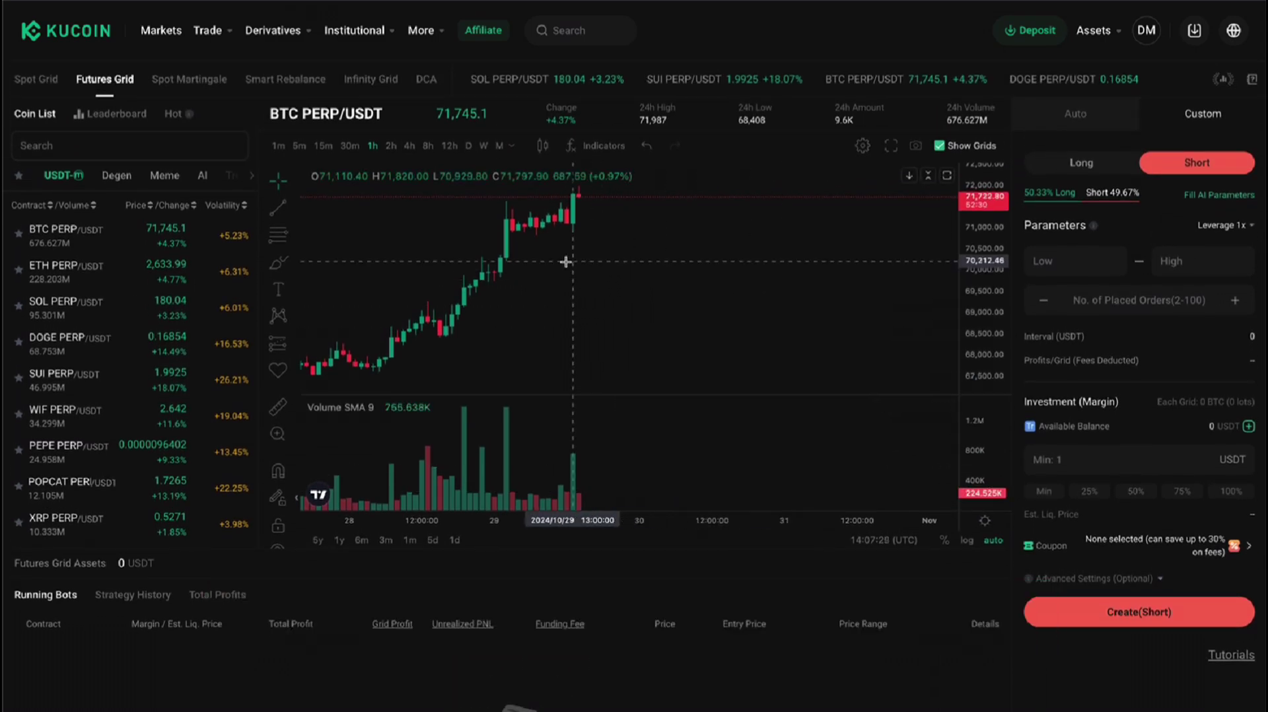
drag(566, 264, 709, 273)
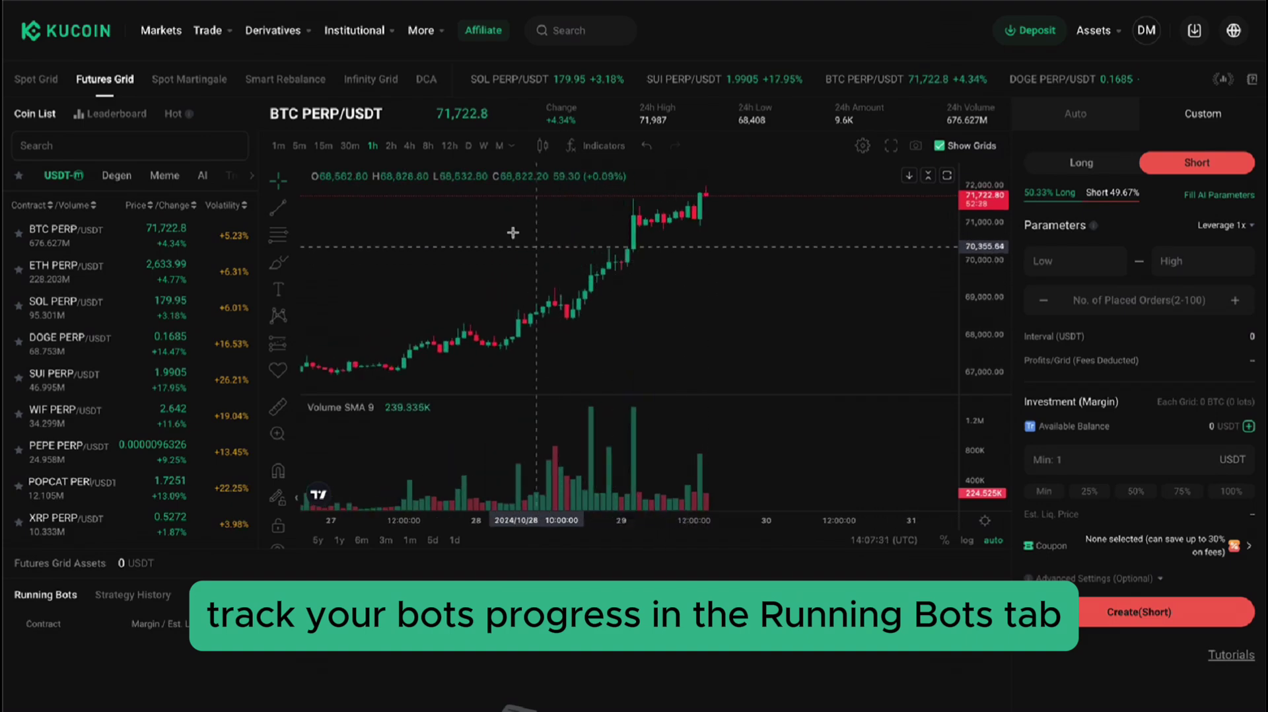
Open the DCA bot and switch its pair to BTC/USDT.
click(425, 79)
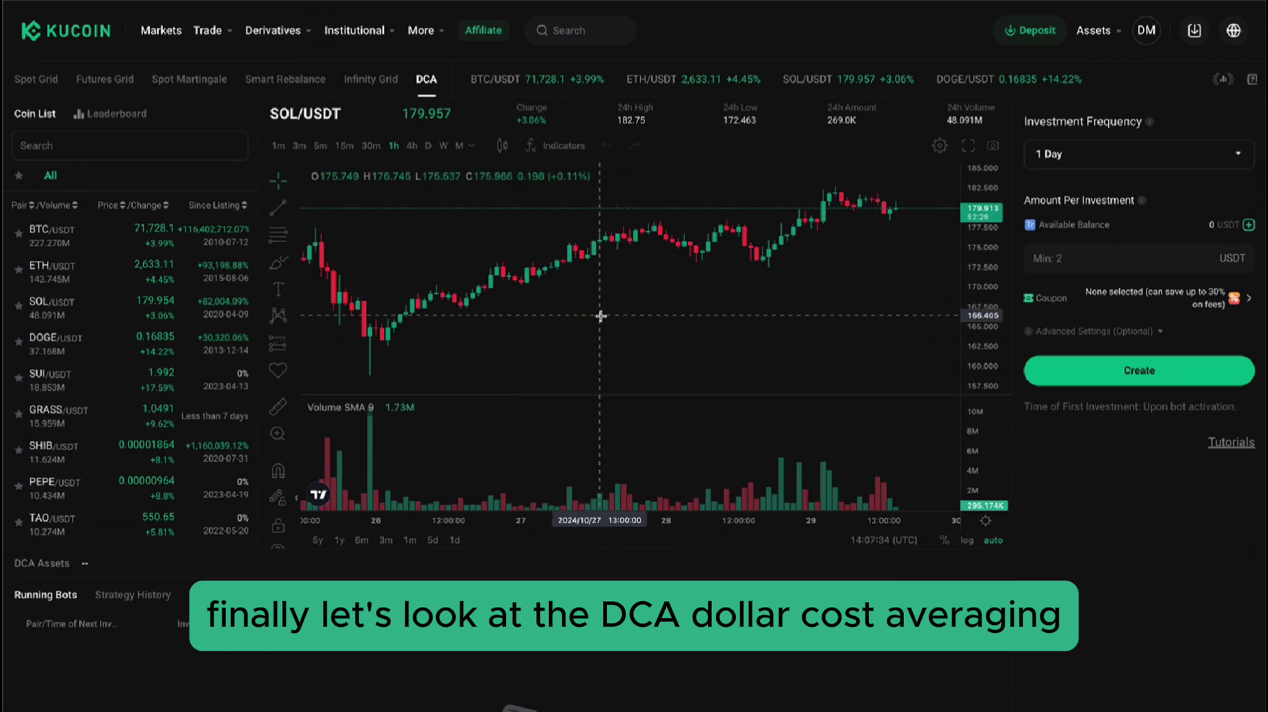
drag(737, 311, 619, 314)
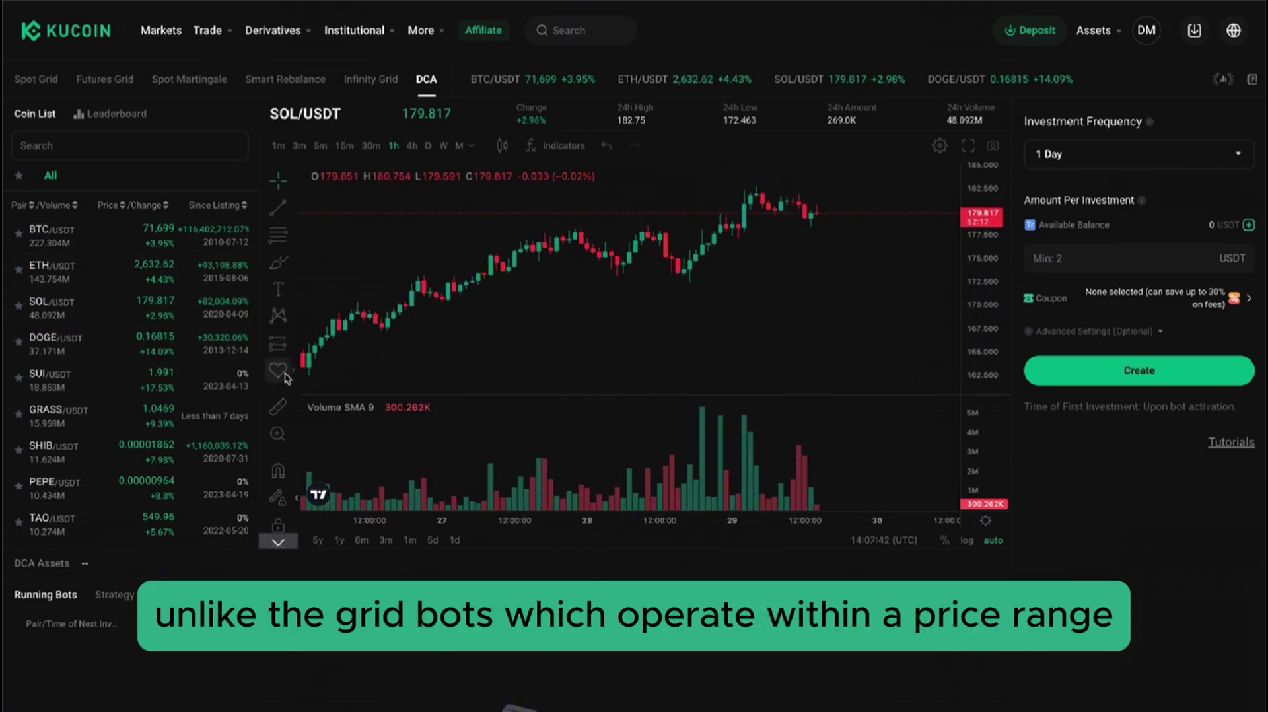
click(86, 236)
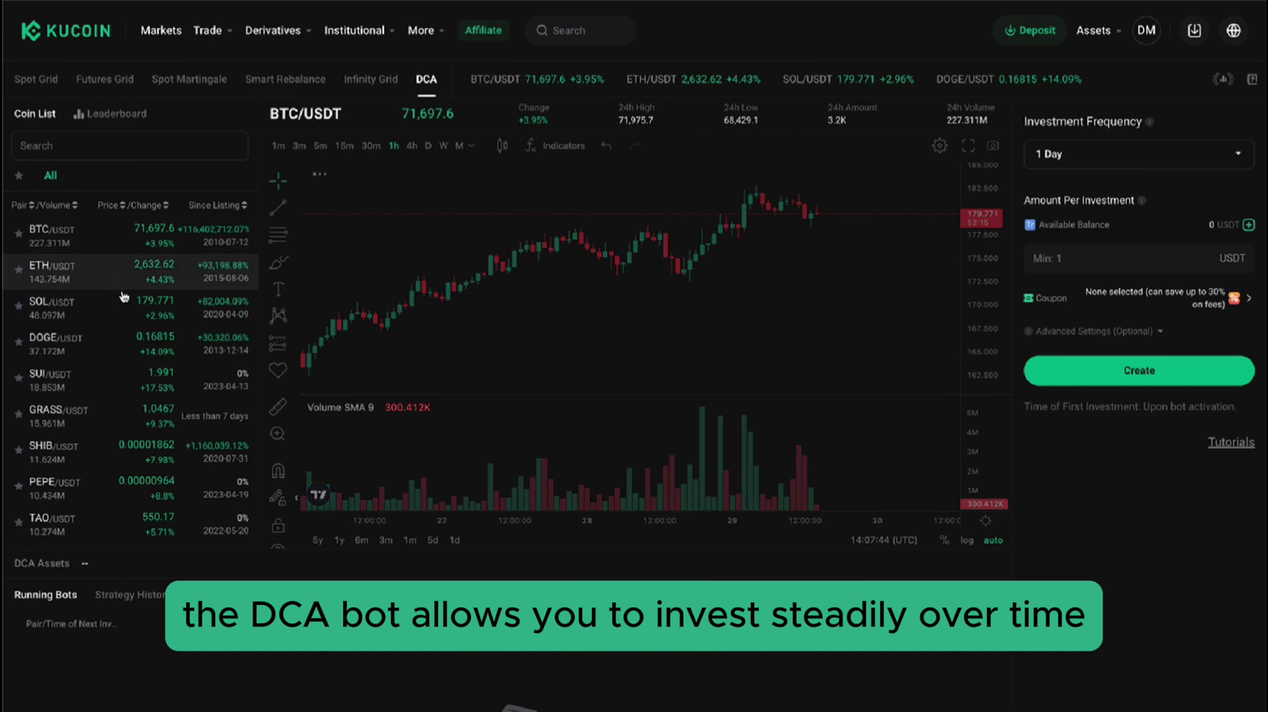
Set the DCA plan to invest 100 USDT every 1 Week.
click(1161, 152)
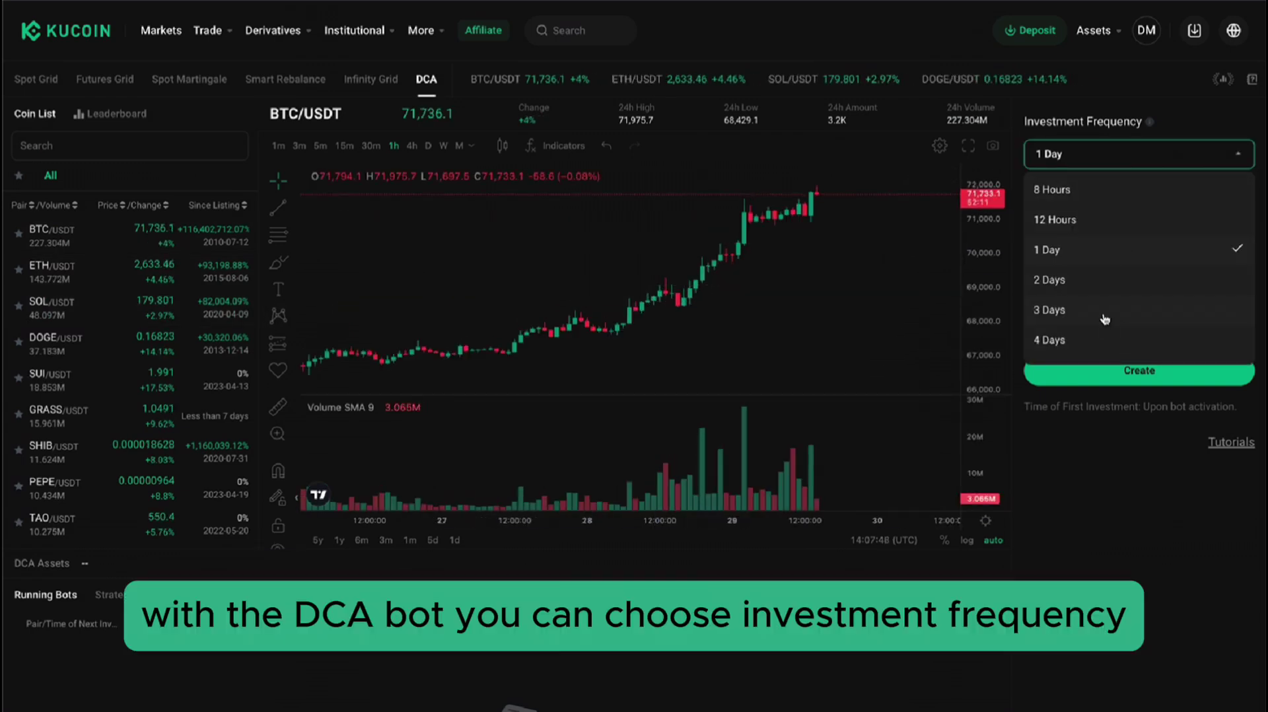
scroll(1102, 321, down, 2)
click(1060, 325)
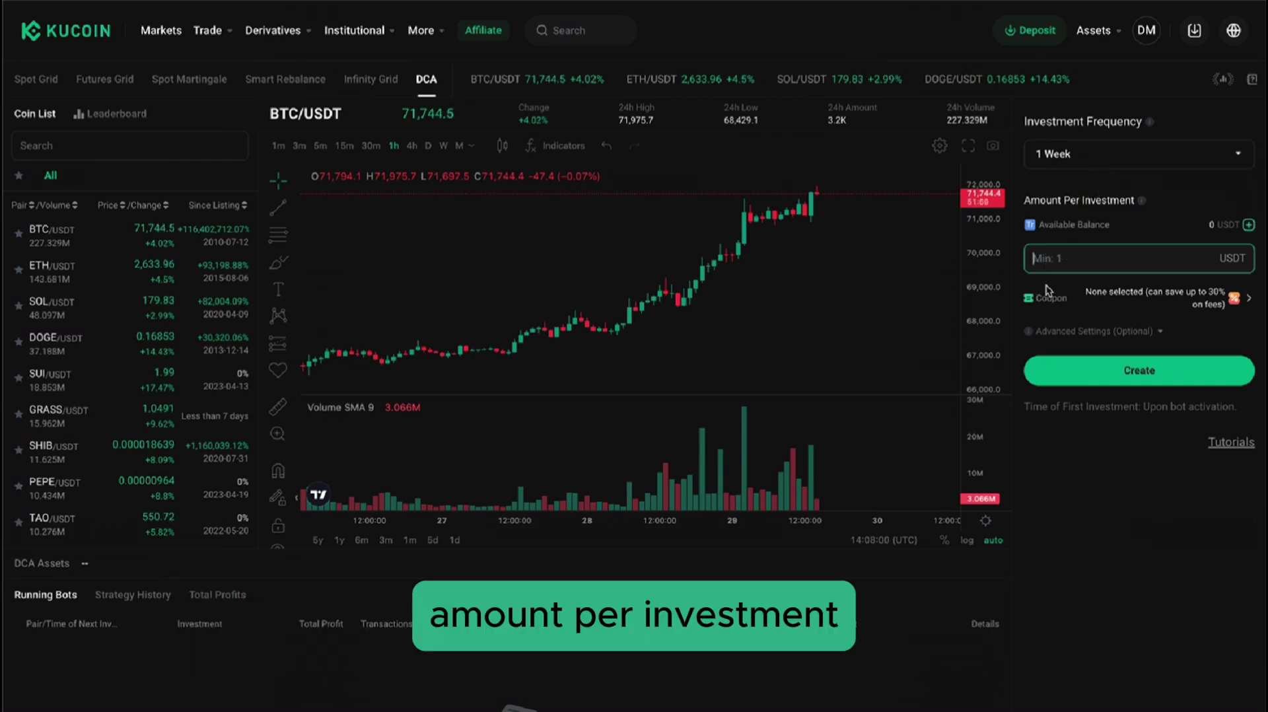
text(100)
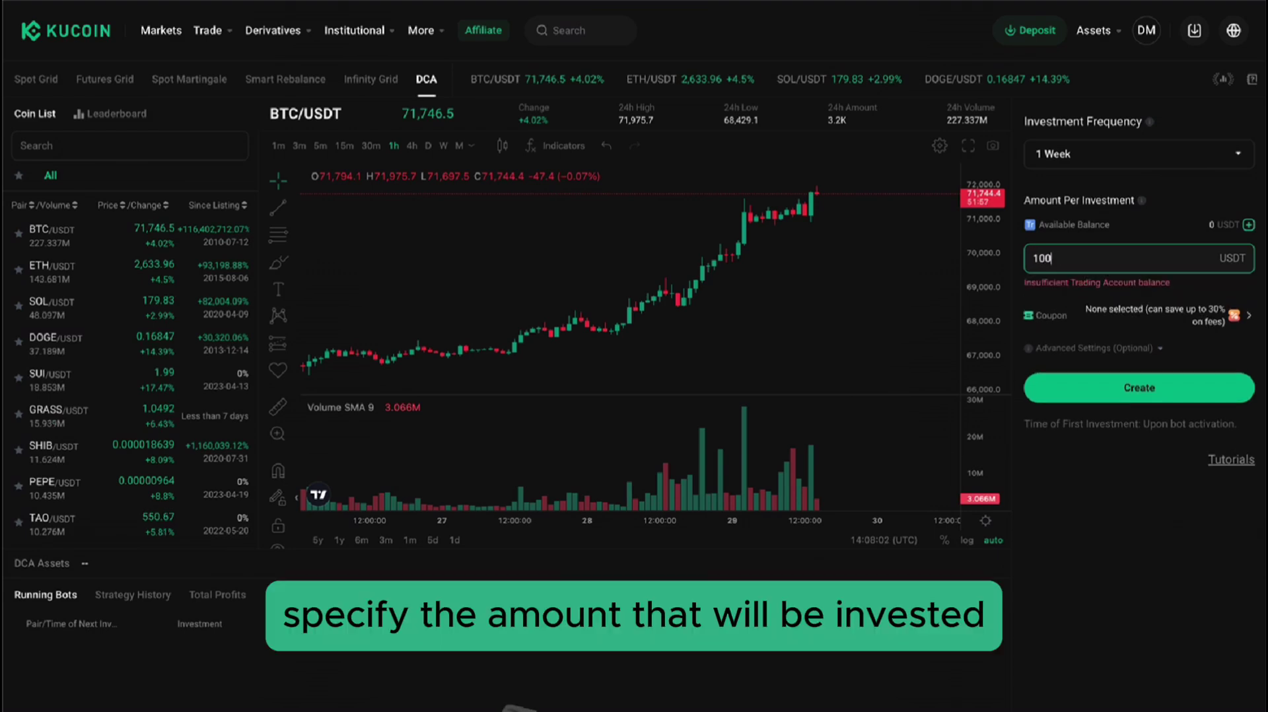
Set a 10000 USDT max investment in Advanced Settings, leaving the 10% profit target unchanged.
click(1118, 352)
click(1105, 383)
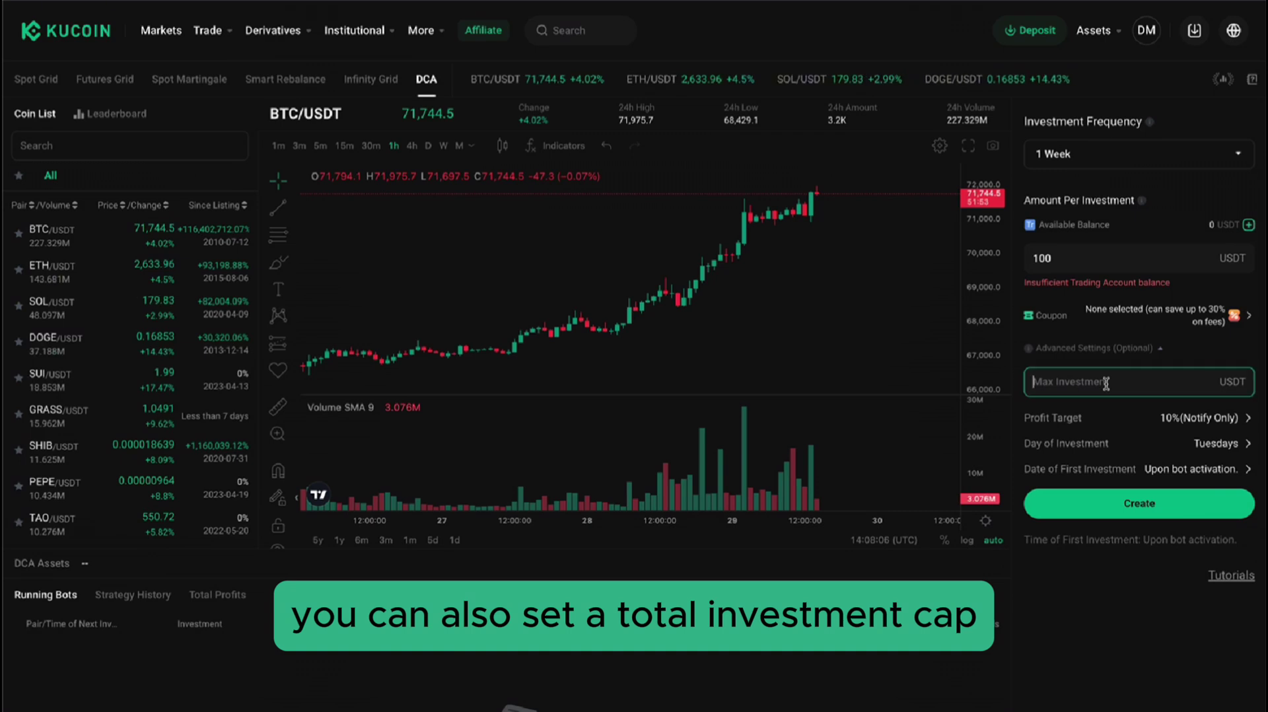
text(10000)
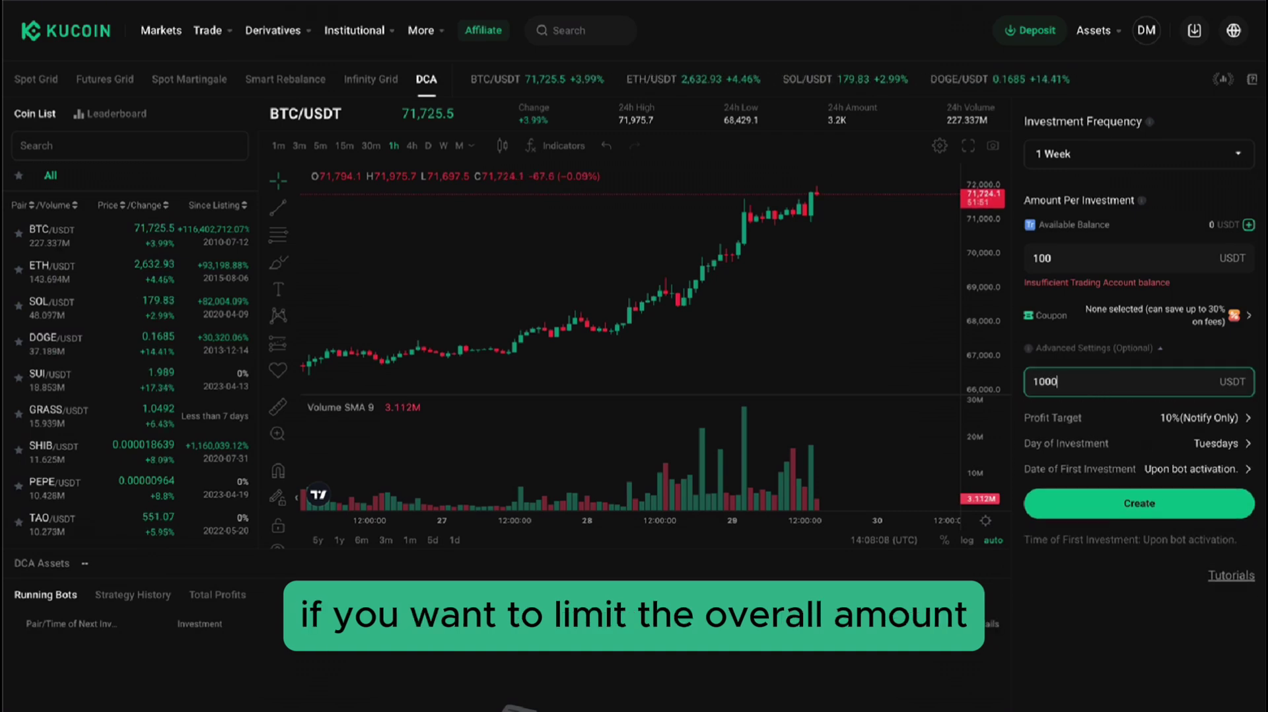
click(1072, 419)
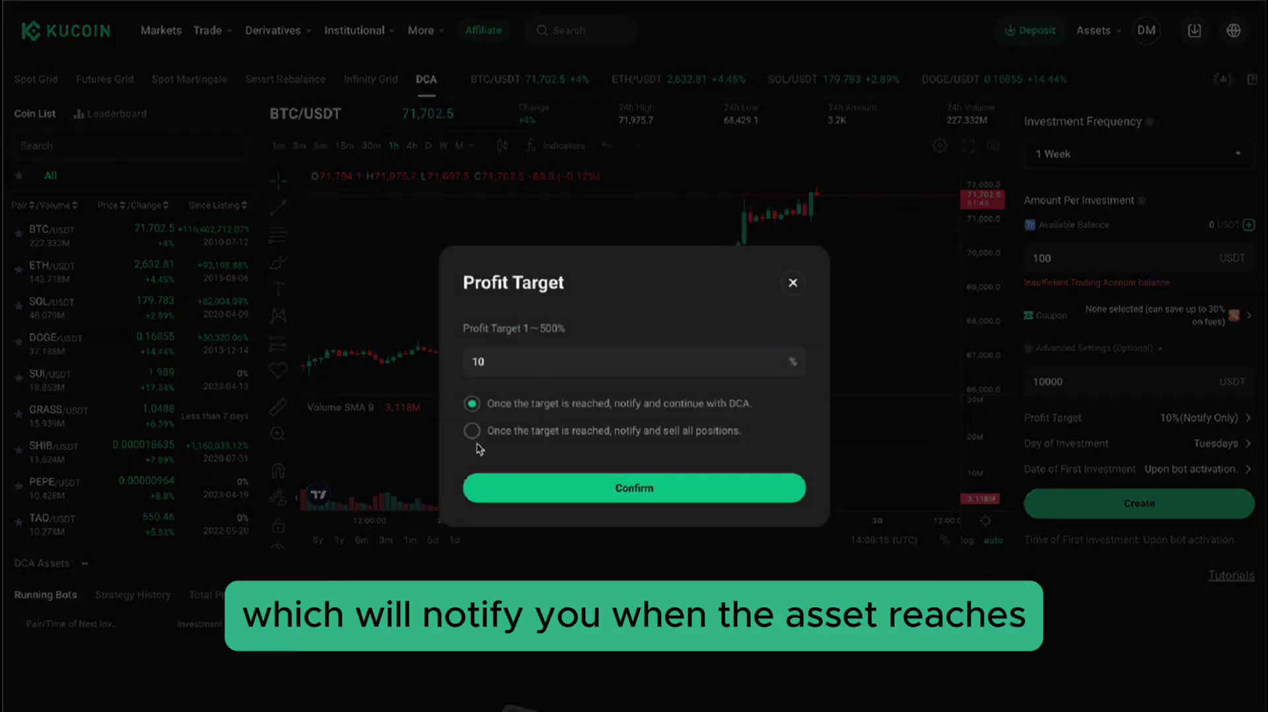
click(793, 284)
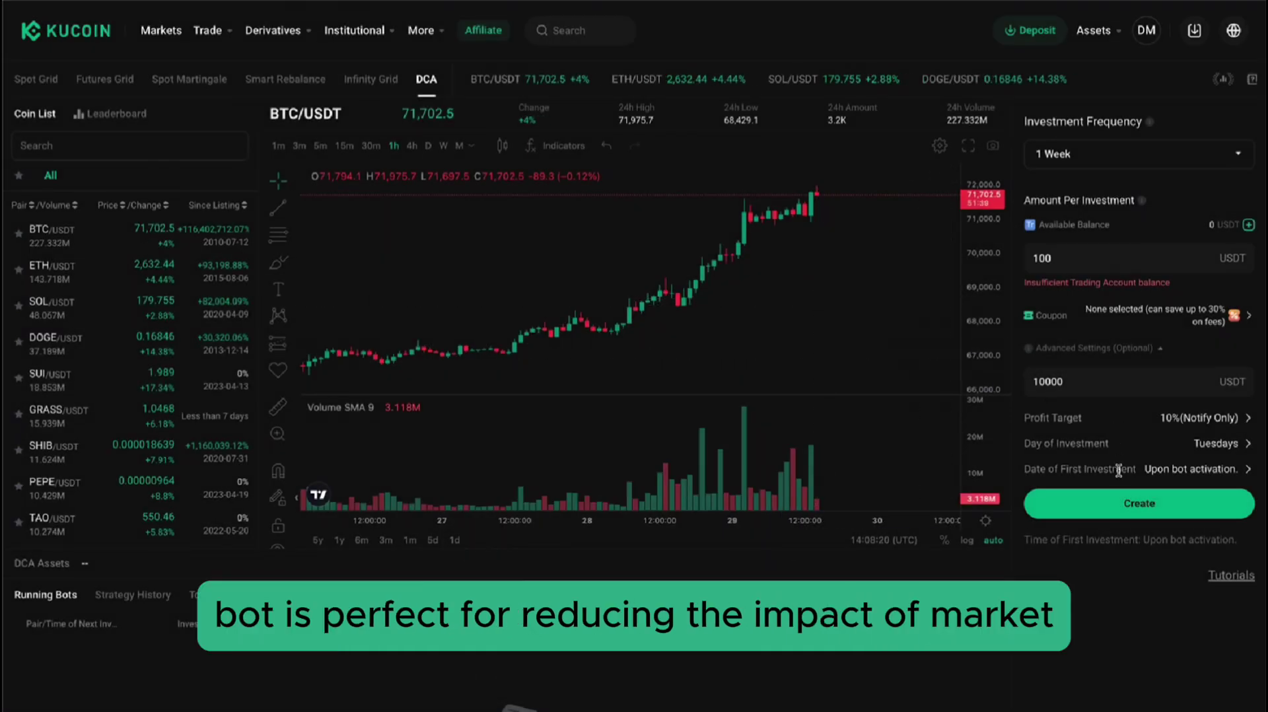
Pan the BTC/USDT chart and switch it to 3-minute, then 1-minute candles.
scroll(689, 276, up, 5)
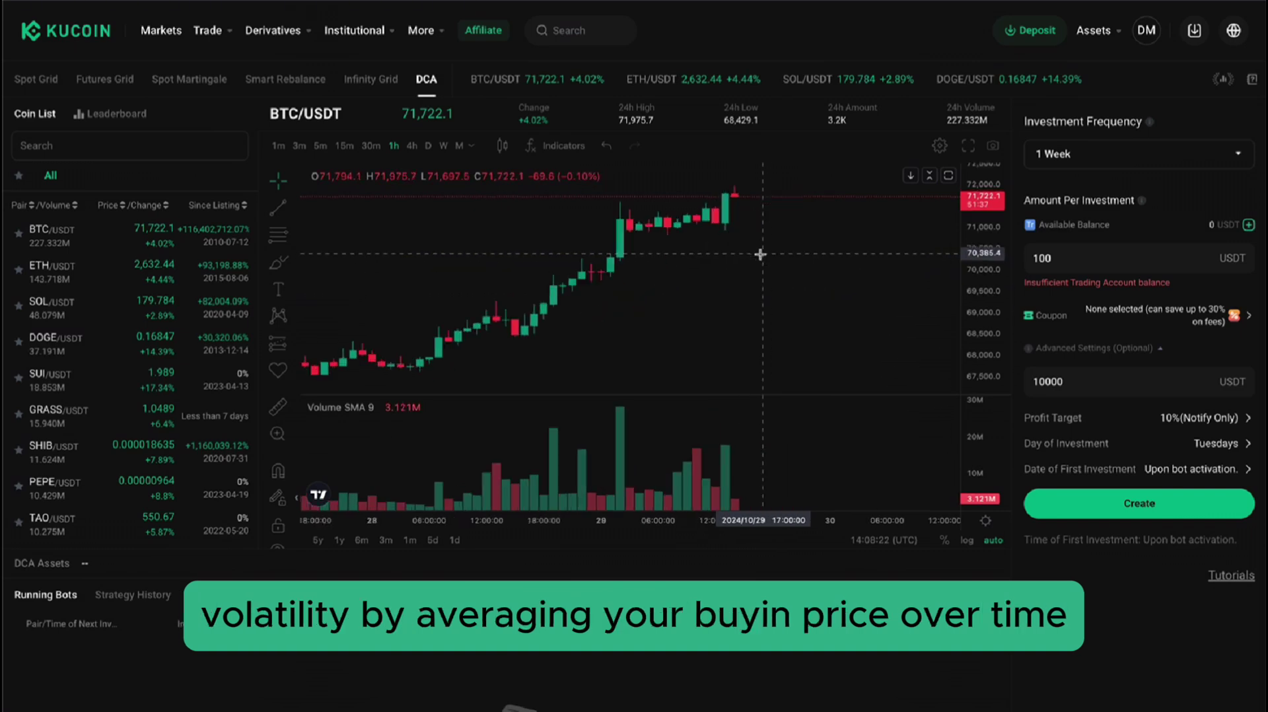
drag(689, 276, 656, 279)
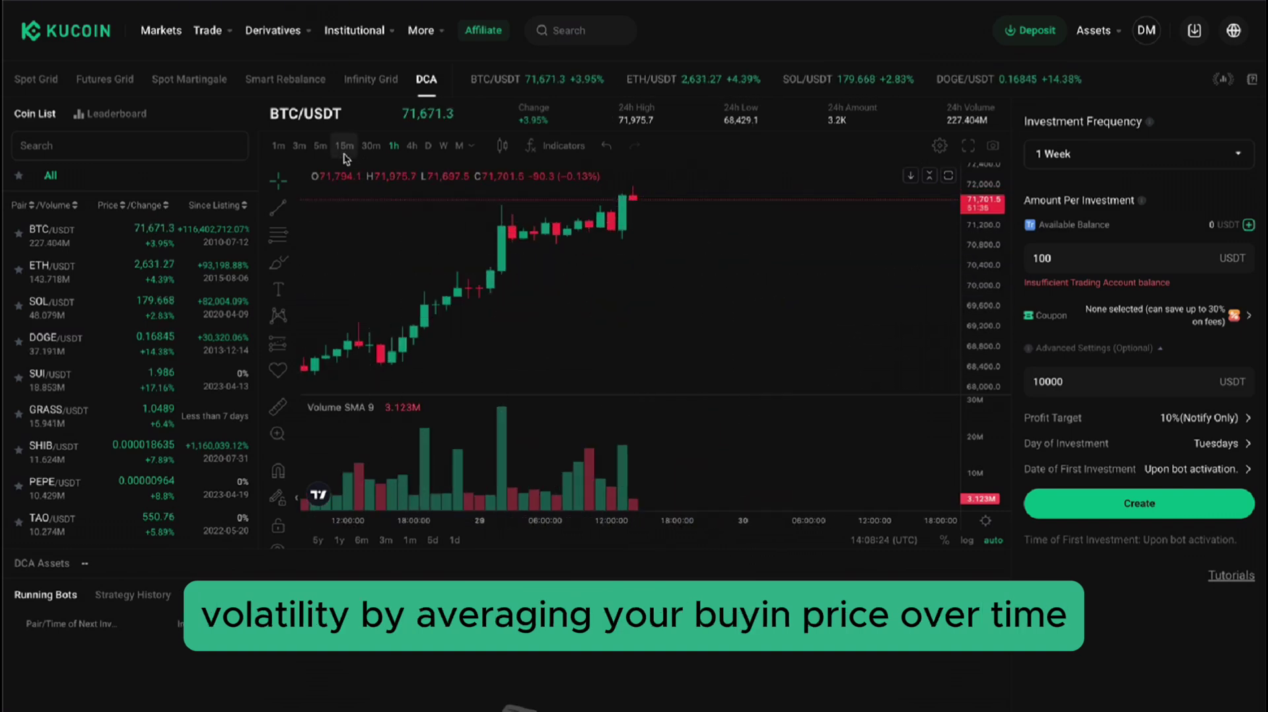
click(299, 145)
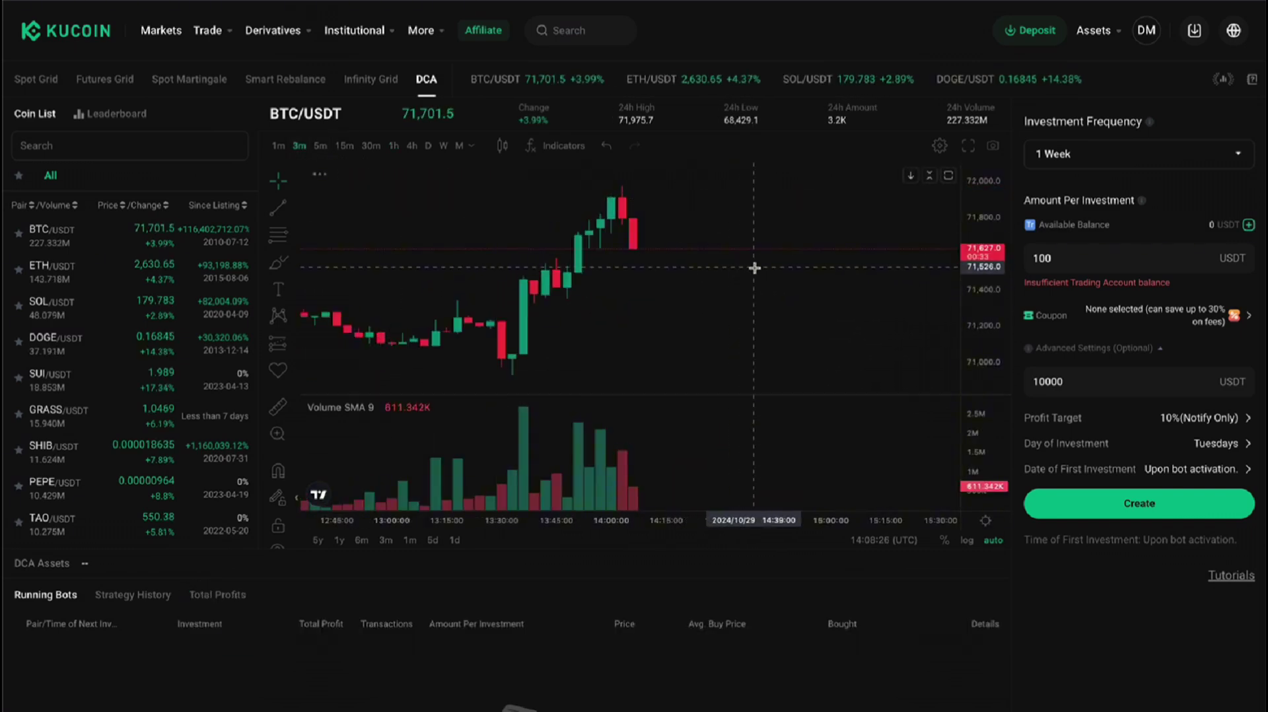
drag(802, 278, 653, 279)
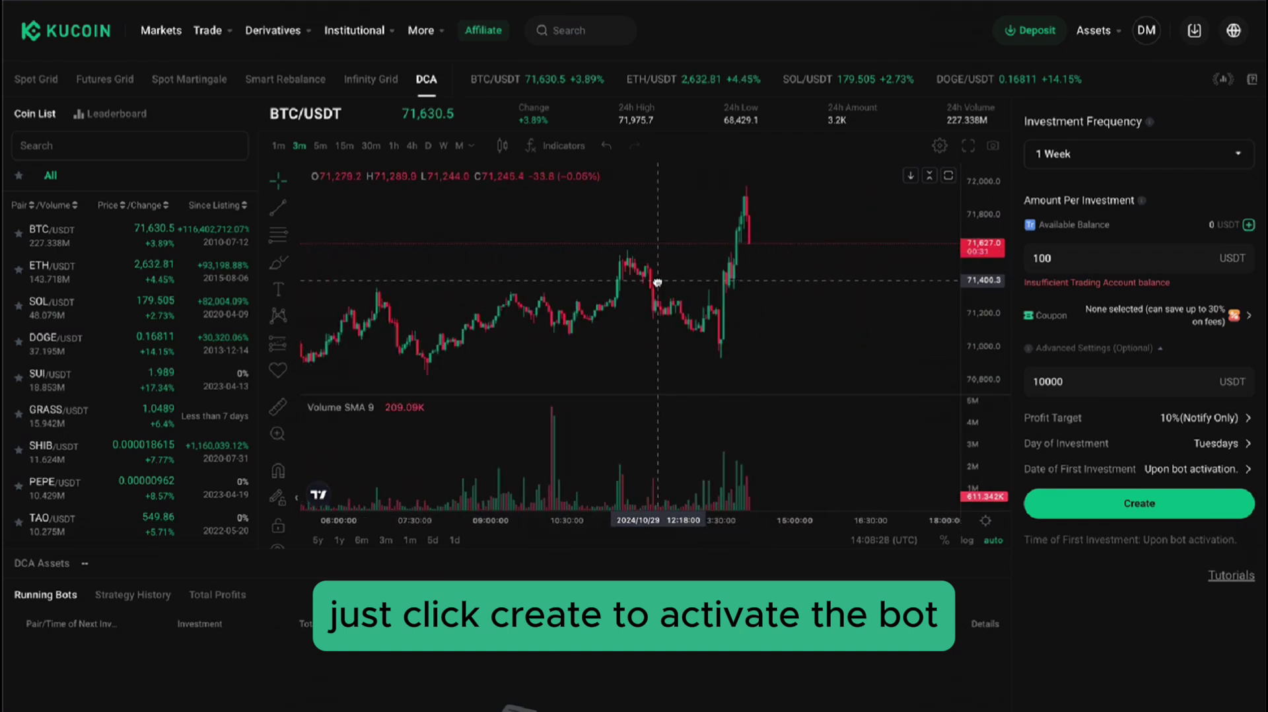
click(283, 148)
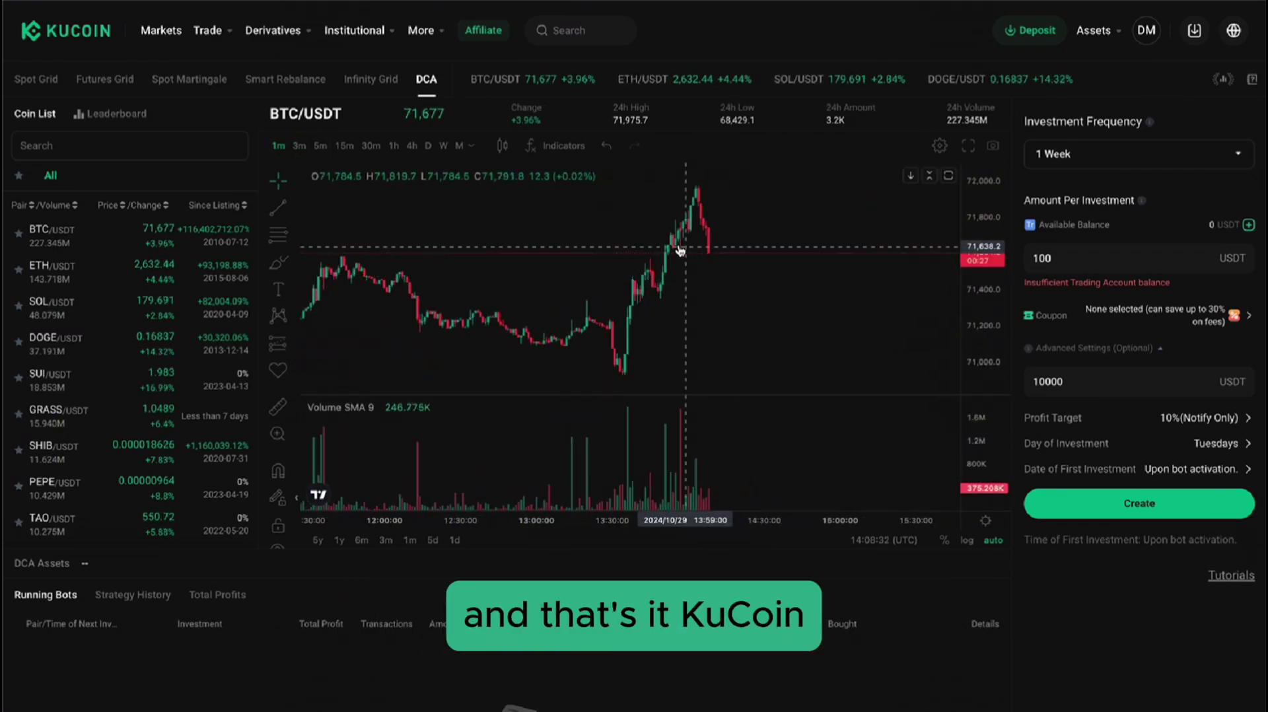
scroll(680, 251, up, 5)
scroll(726, 284, down, 5)
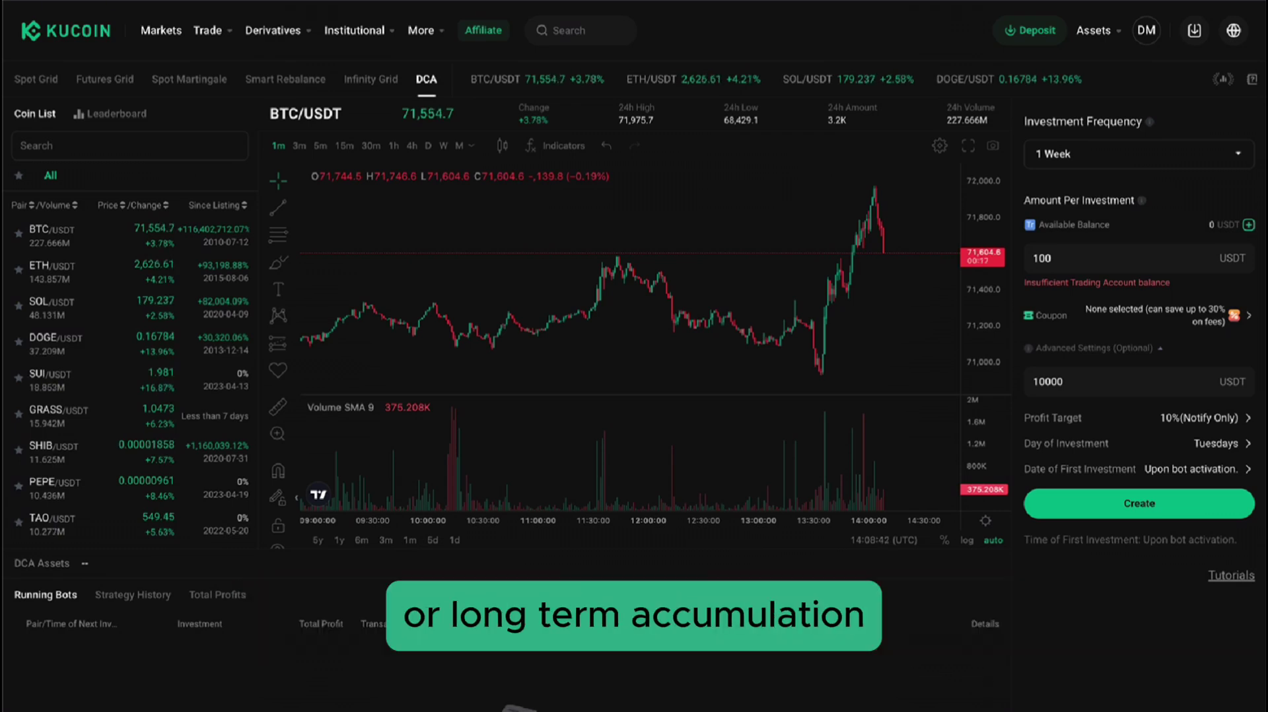
scroll(96, 345, down, 5)
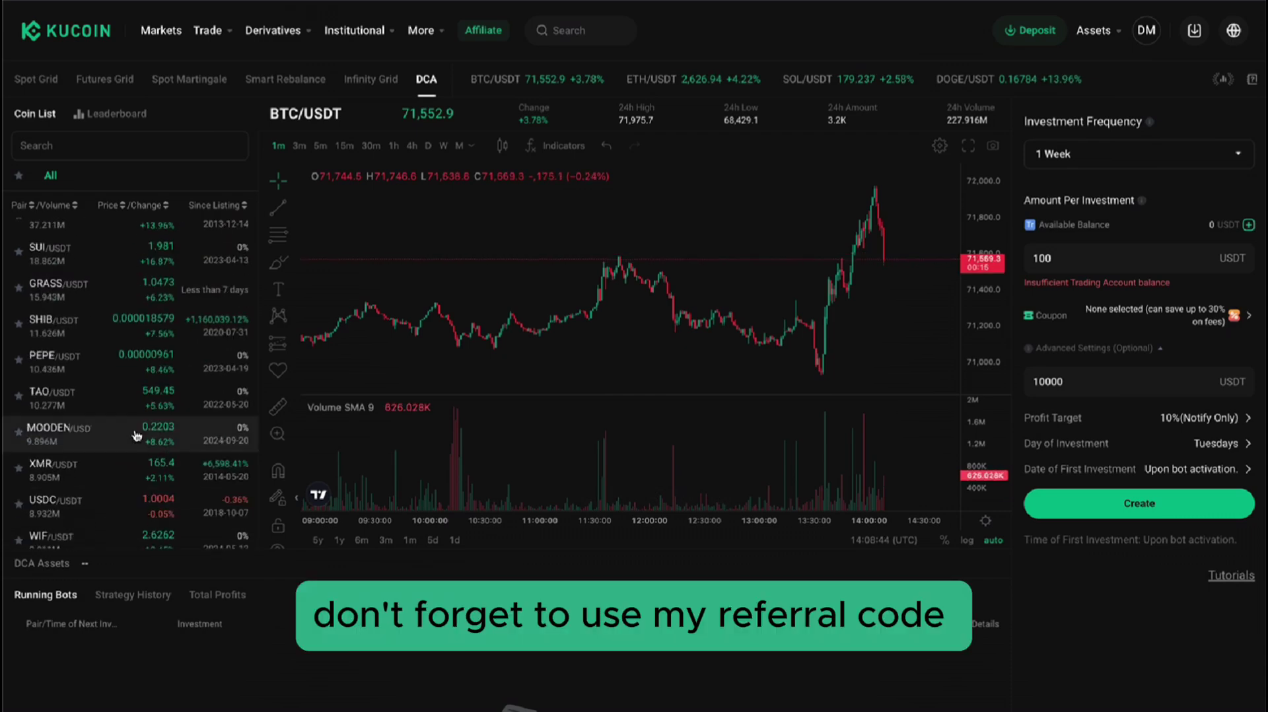
scroll(96, 345, up, 5)
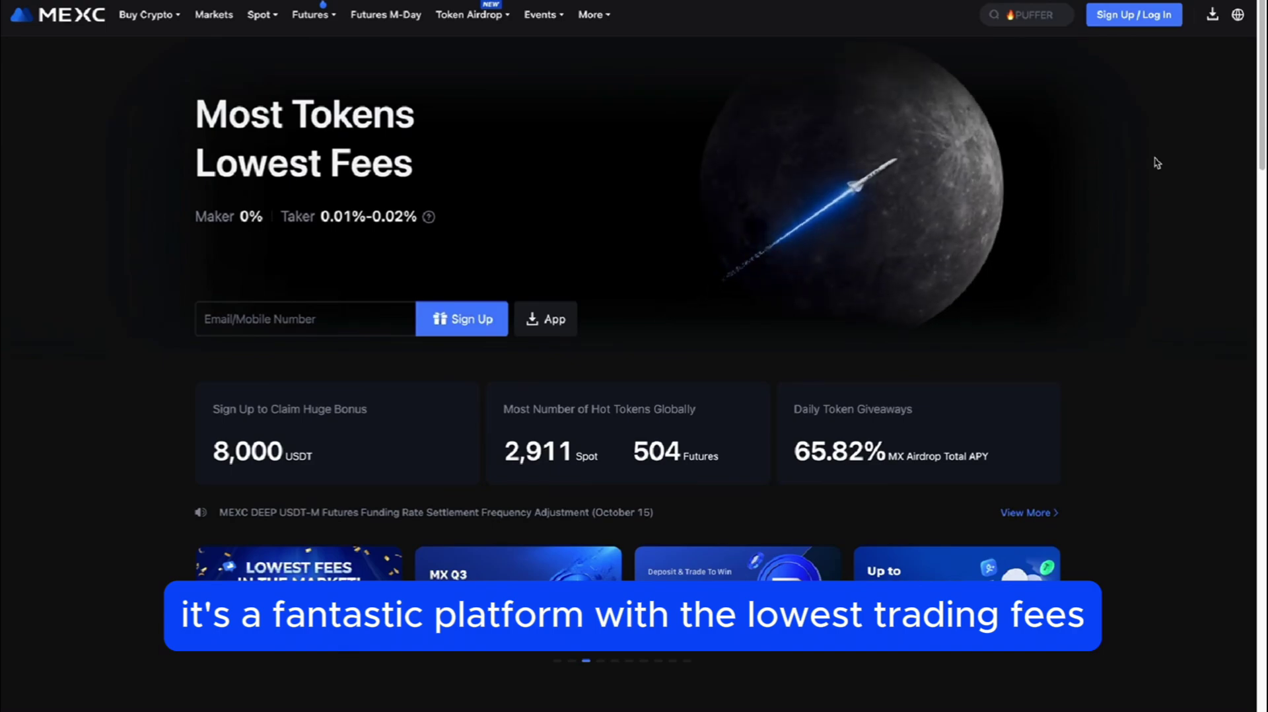
On the MEXC sign-up page, enter the referral code and highlight the 10% spot and futures fee-share note.
scroll(1157, 163, down, 10)
scroll(1157, 163, down, 12)
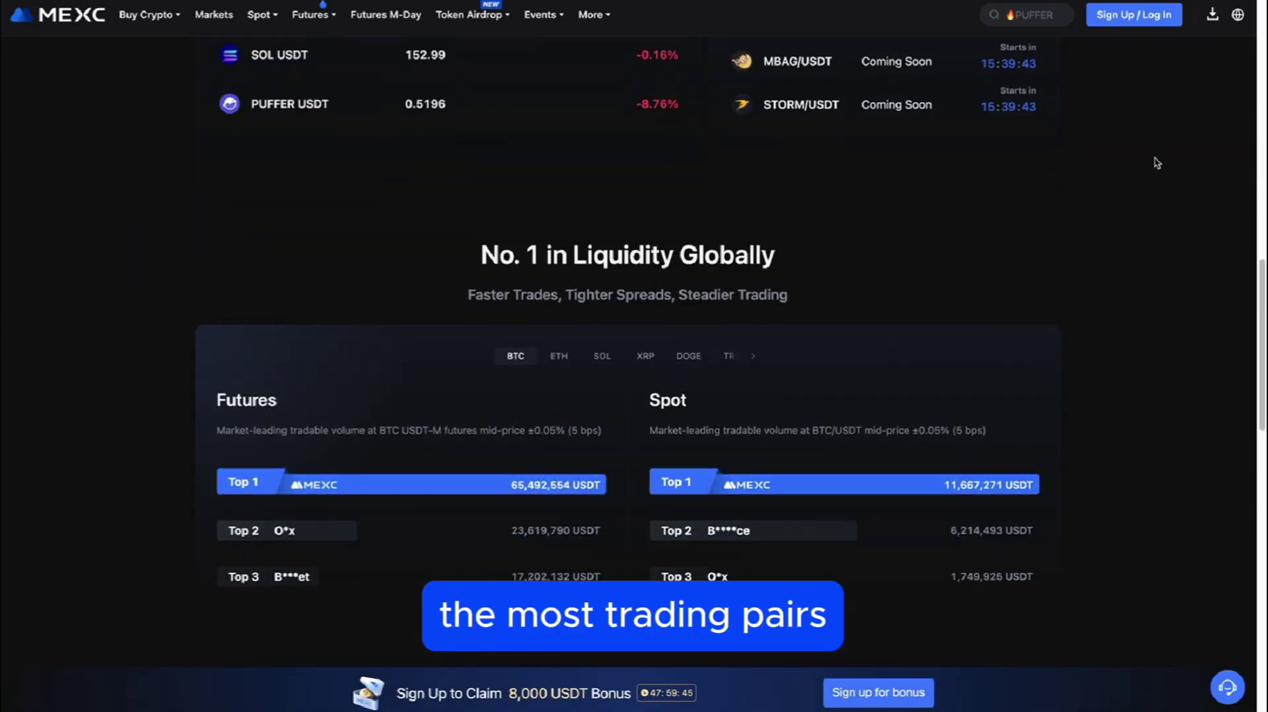
scroll(1157, 163, down, 9)
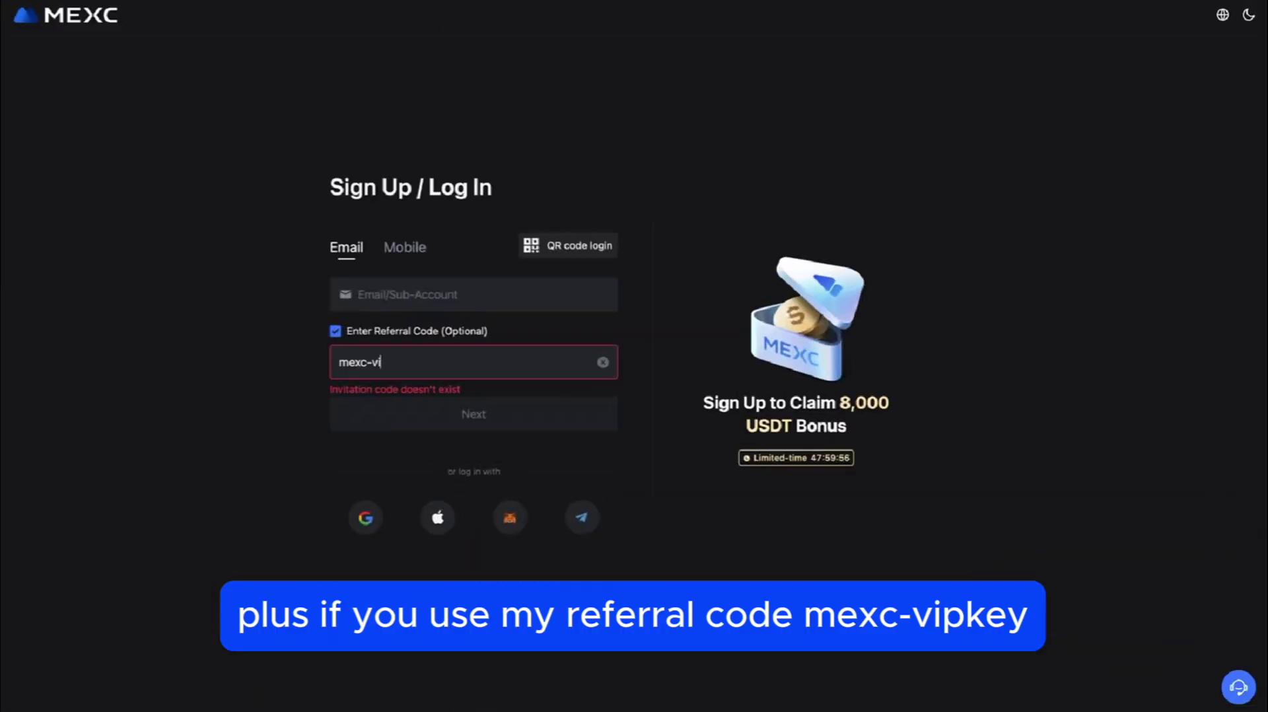
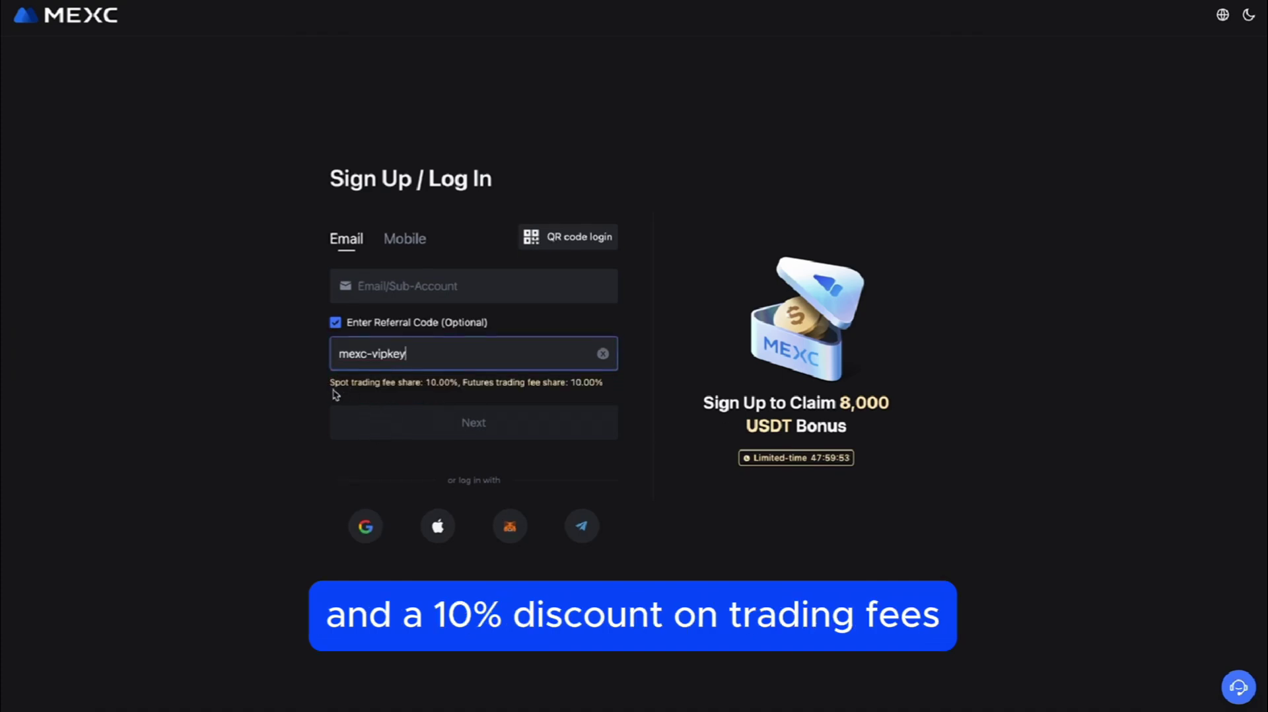
drag(332, 389, 445, 391)
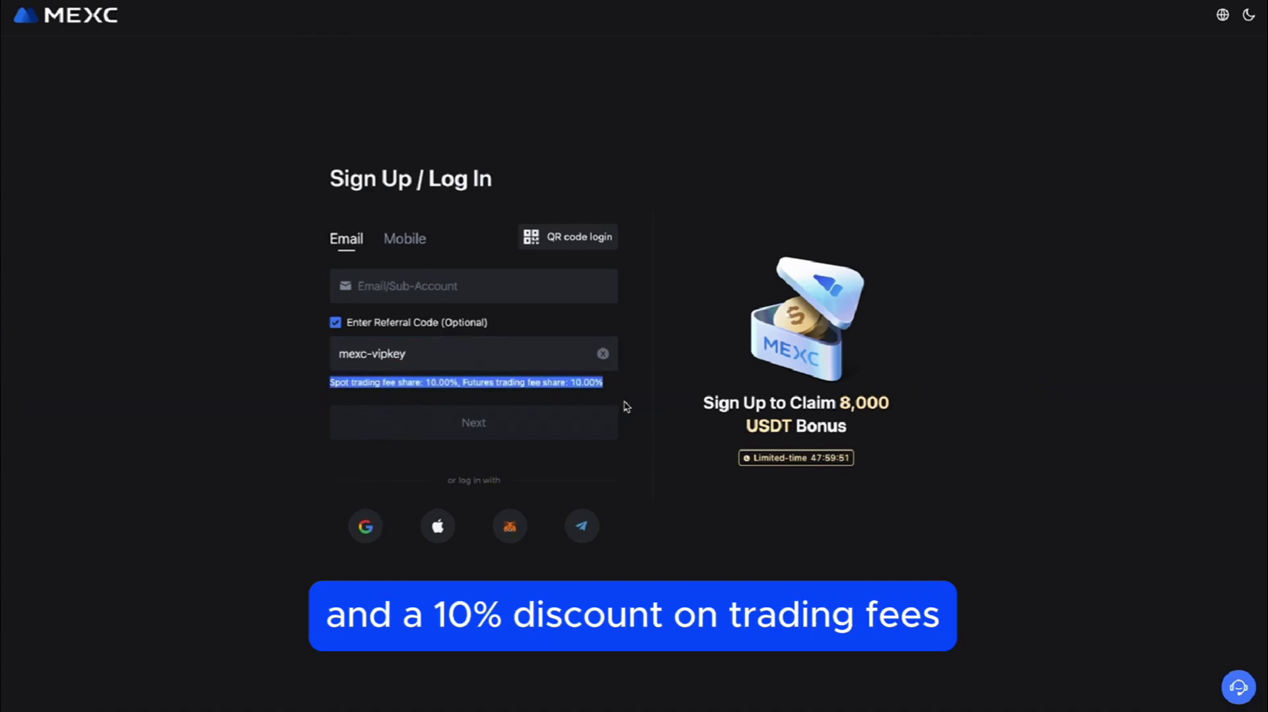
click(670, 478)
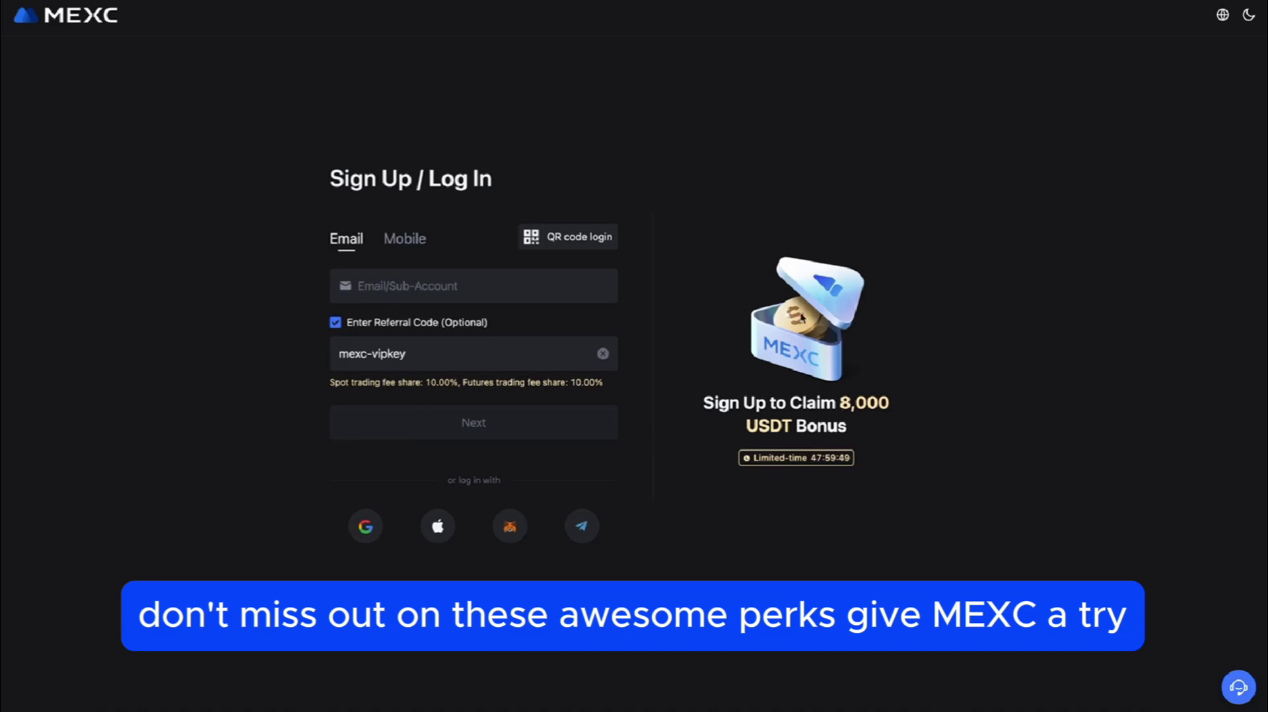